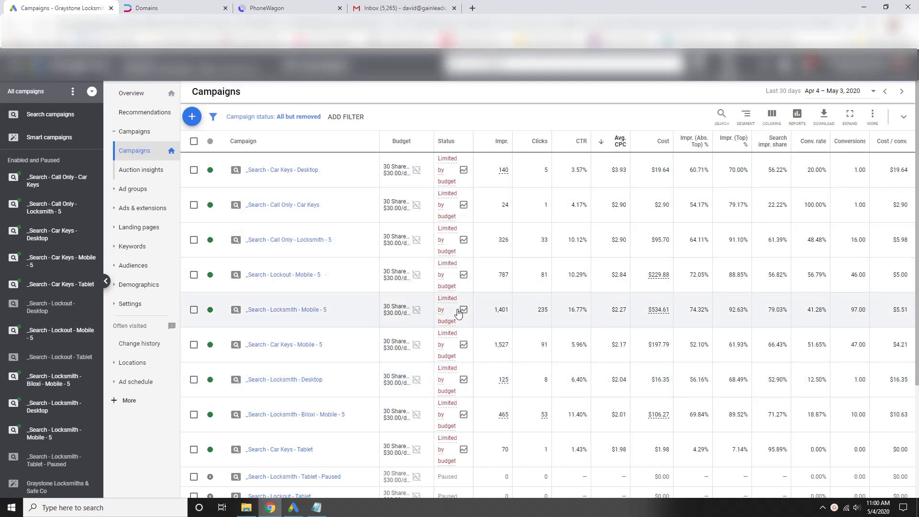
Step: Sort the campaigns by campaign name and filter the campaign status to All enabled
{"action": "mouse_move", "coordinate": [449, 209]}
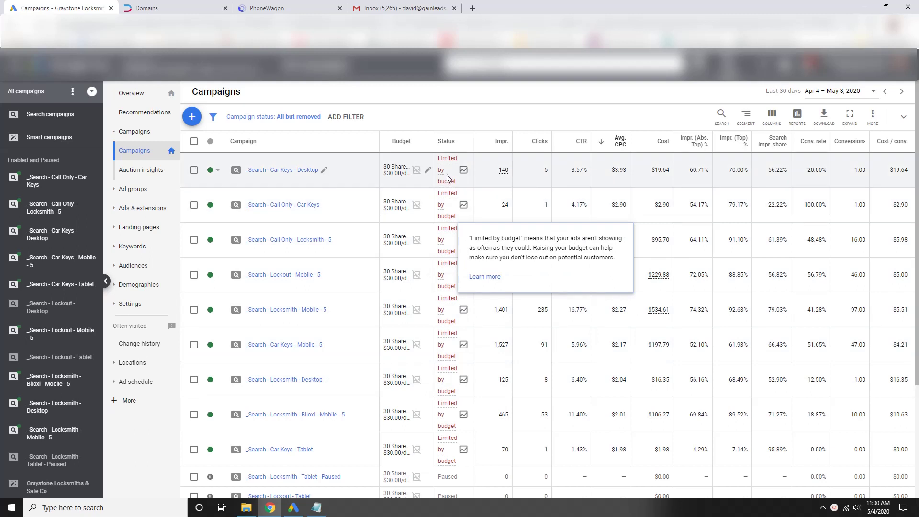
{"action": "mouse_move", "coordinate": [449, 173]}
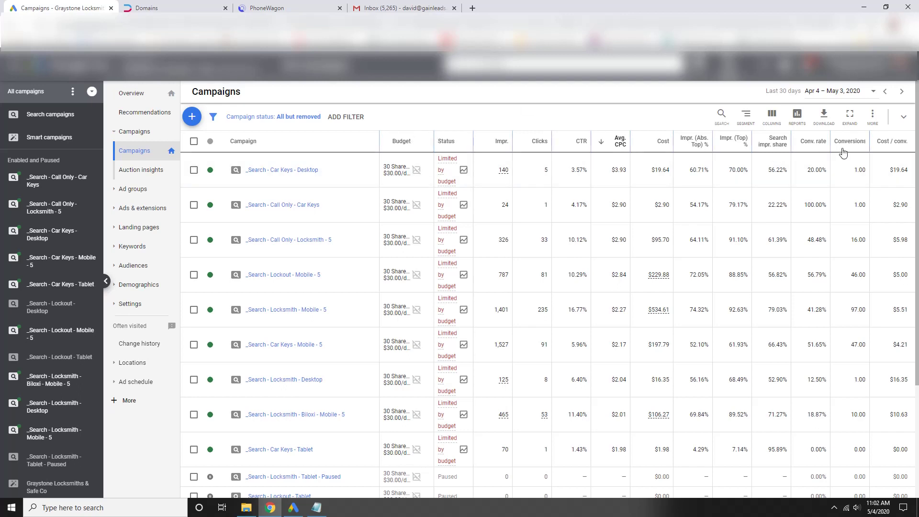
{"action": "mouse_move", "coordinate": [852, 145]}
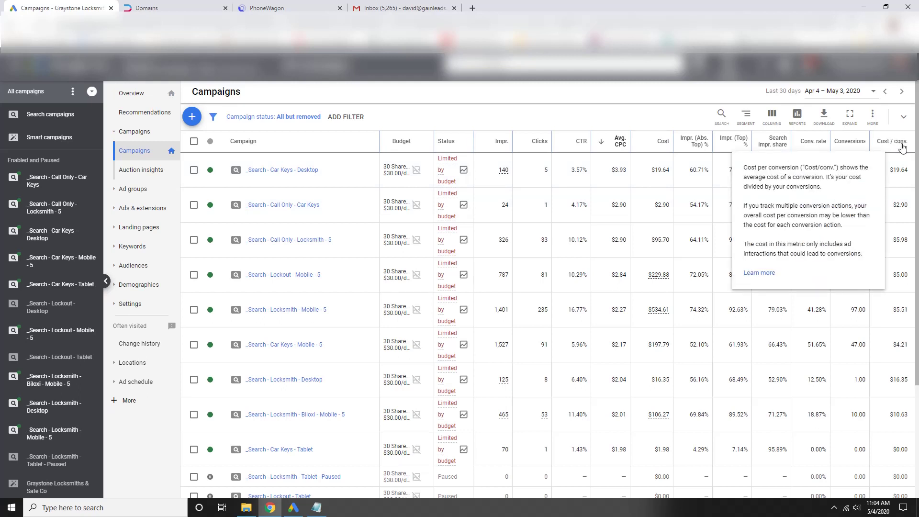
{"action": "mouse_move", "coordinate": [853, 152]}
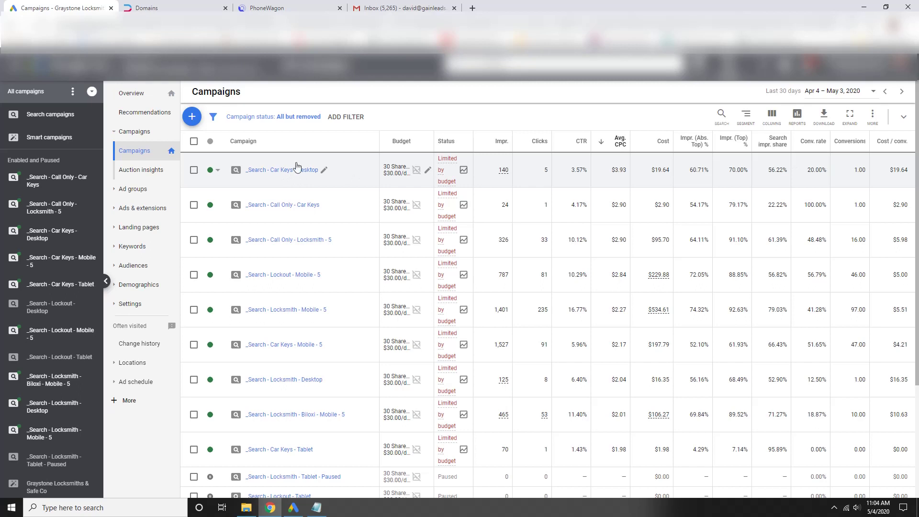
{"action": "left_click", "coordinate": [244, 141]}
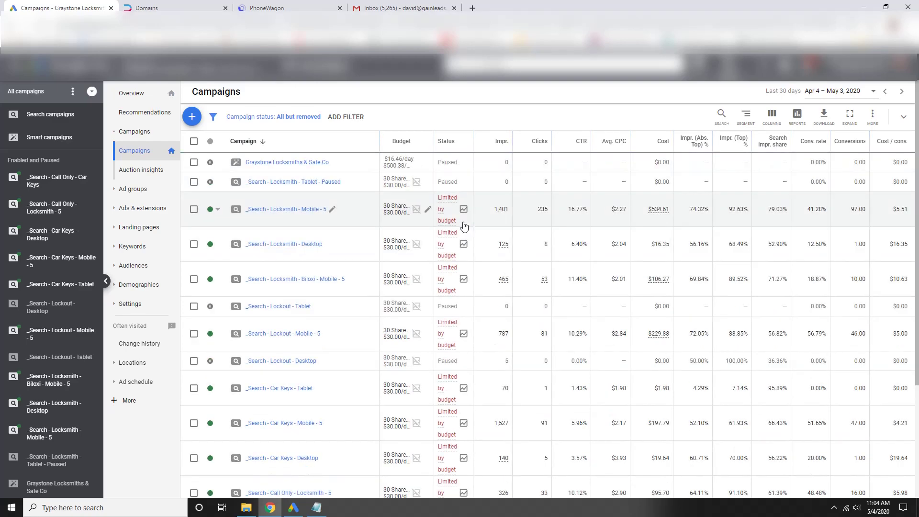
{"action": "left_click", "coordinate": [273, 121]}
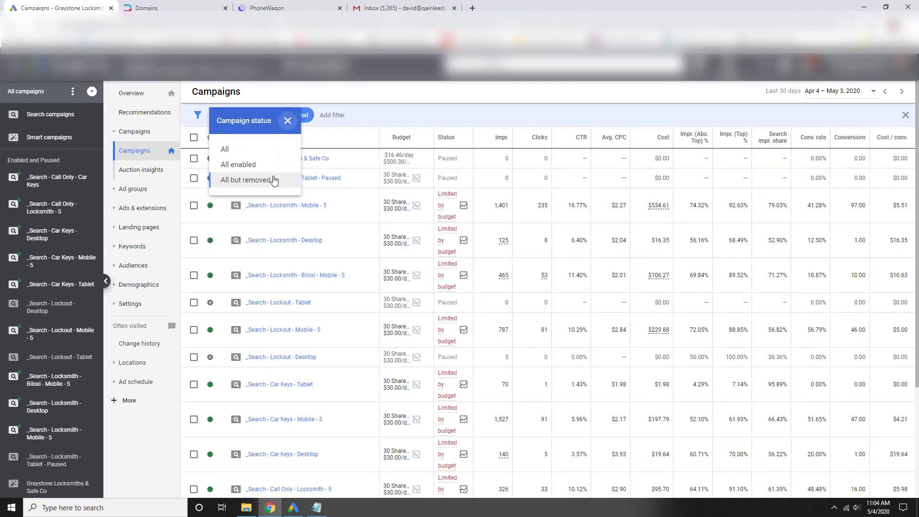
{"action": "left_click", "coordinate": [241, 165]}
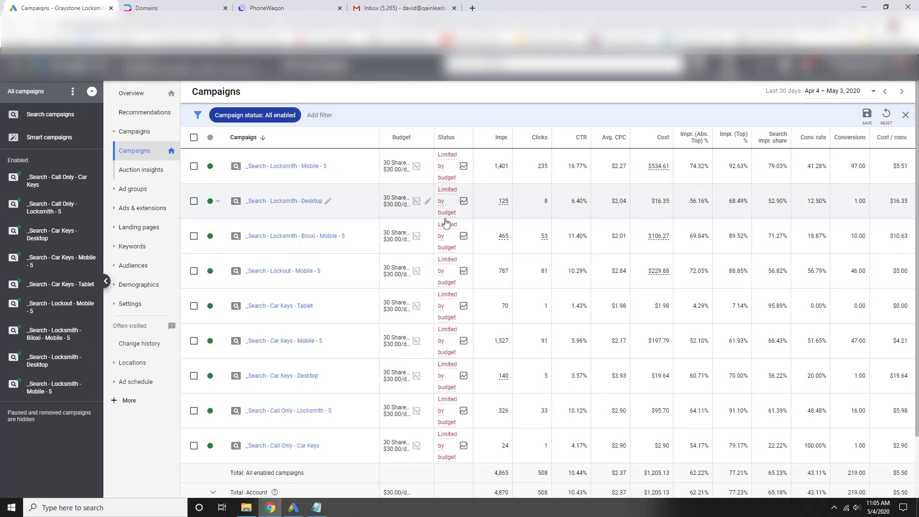
Step: Pause the _Search - Locksmith - Desktop campaign, which has a high cost per conversion
{"action": "mouse_move", "coordinate": [448, 170]}
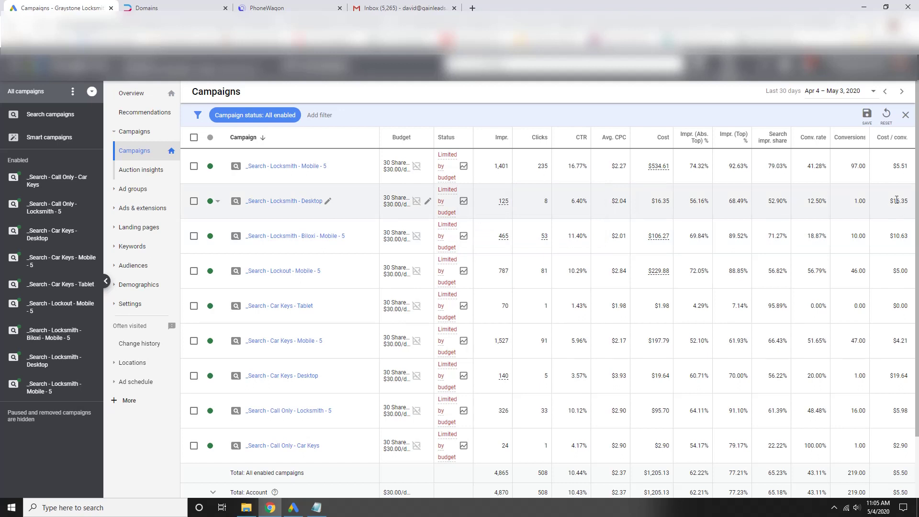
{"action": "left_click", "coordinate": [217, 202]}
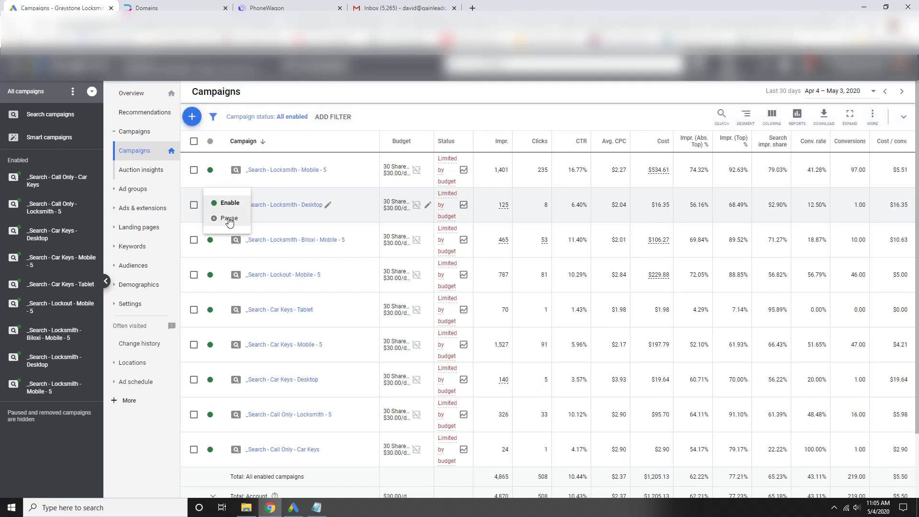
{"action": "left_click", "coordinate": [228, 219]}
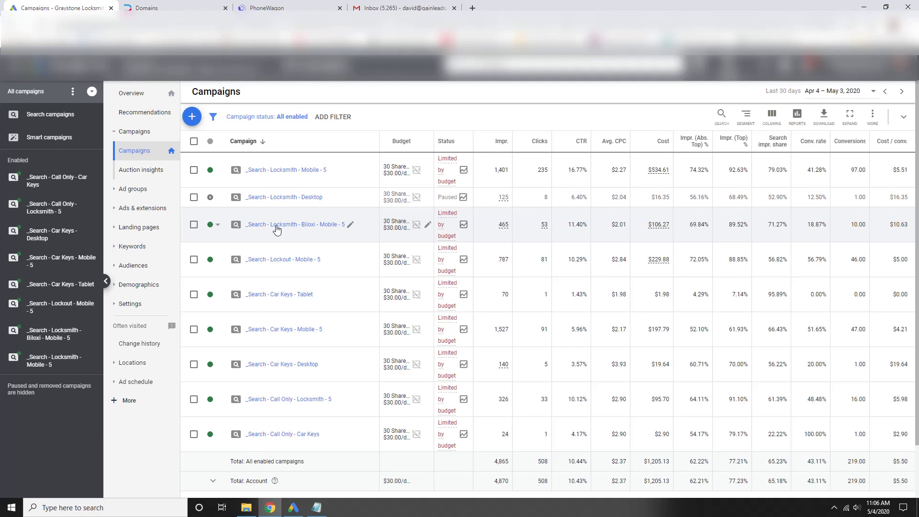
Step: Open the device report of the paused _Search - Locksmith - Desktop campaign
{"action": "left_click", "coordinate": [284, 199]}
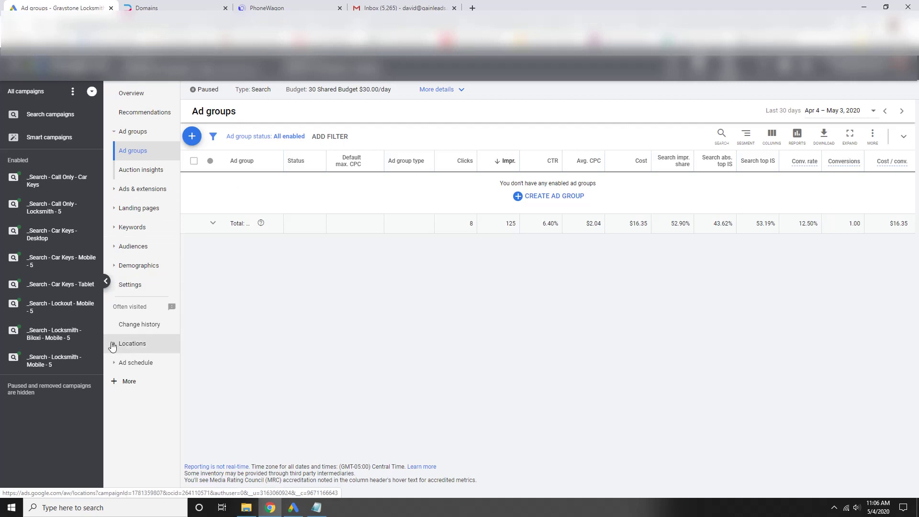
{"action": "left_click", "coordinate": [125, 382]}
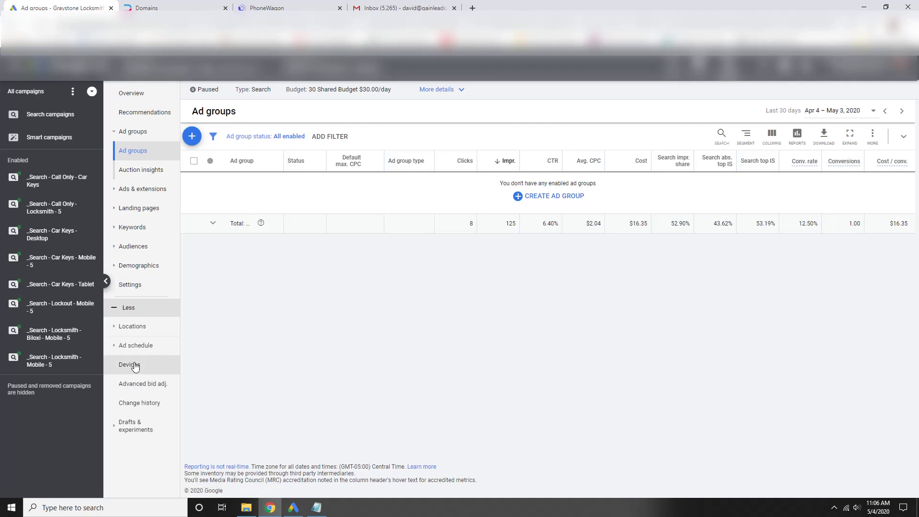
{"action": "left_click", "coordinate": [130, 367]}
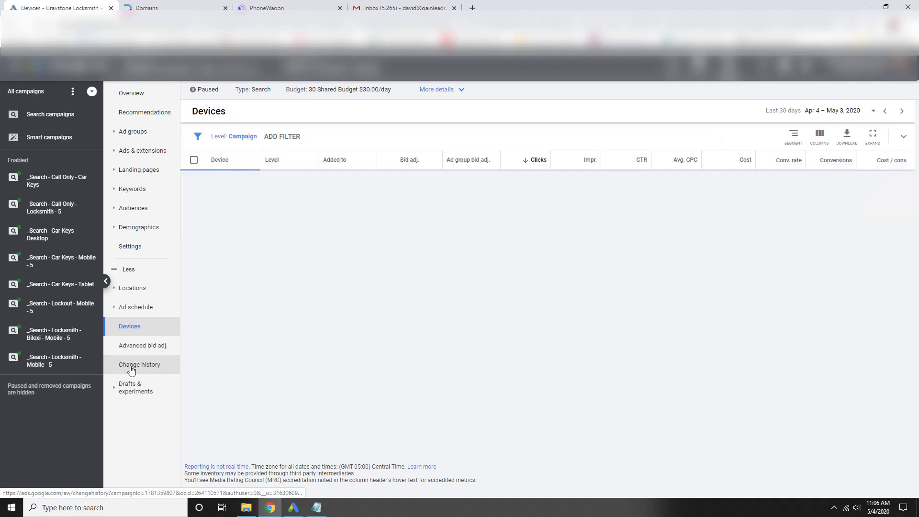
{"action": "left_click", "coordinate": [233, 138]}
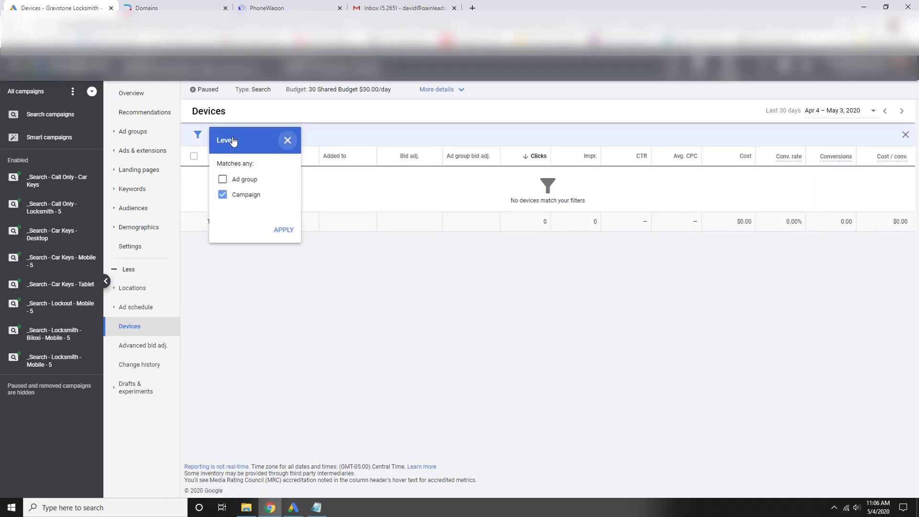
{"action": "left_click", "coordinate": [222, 194]}
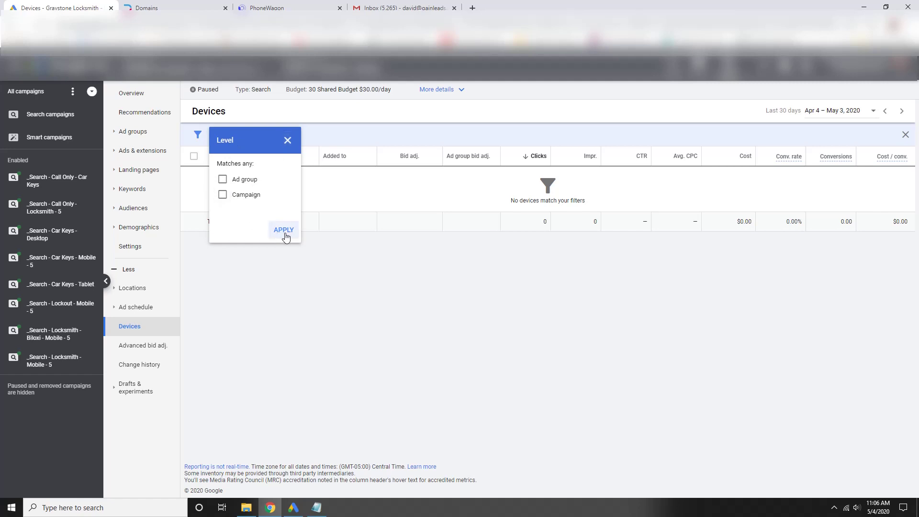
{"action": "left_click", "coordinate": [284, 231]}
{"action": "left_click", "coordinate": [287, 139]}
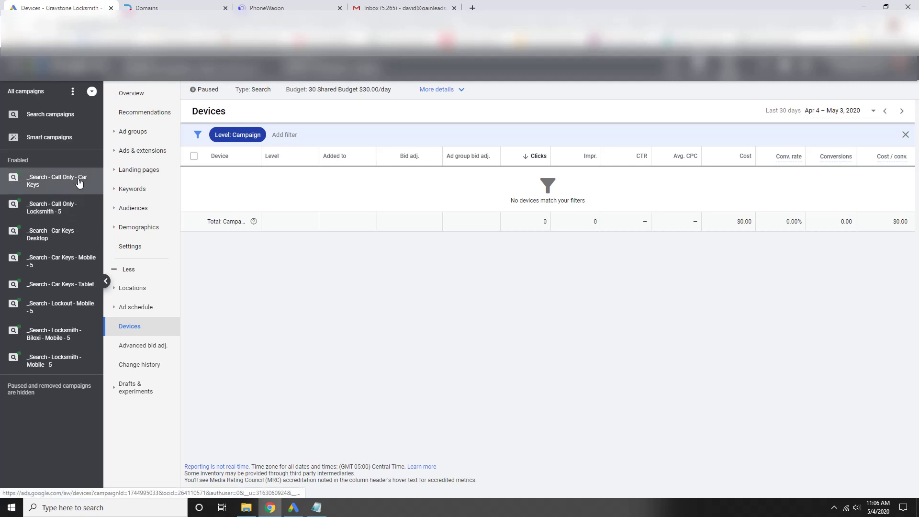
Step: Review the device bid adjustments of the _Search - Call Only - Locksmith - 5 campaign and return to the campaign list
{"action": "left_click", "coordinate": [54, 208]}
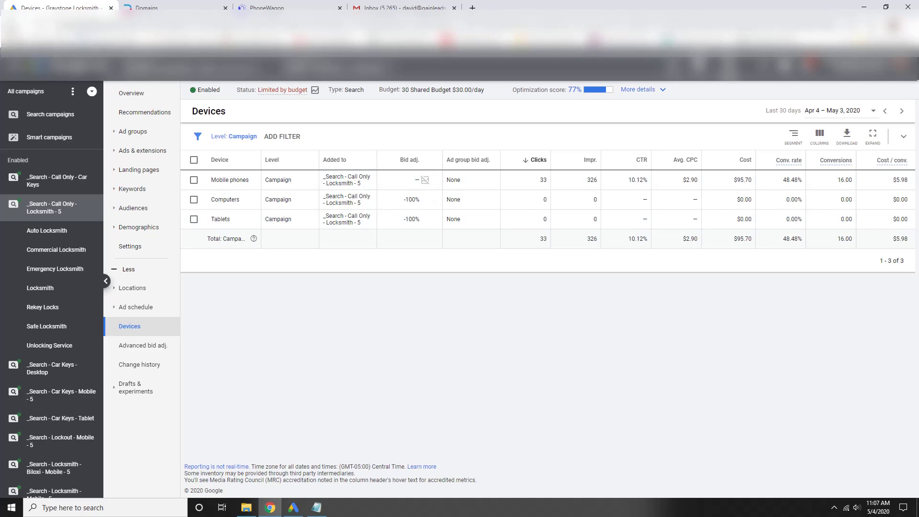
{"action": "left_click", "coordinate": [302, 71]}
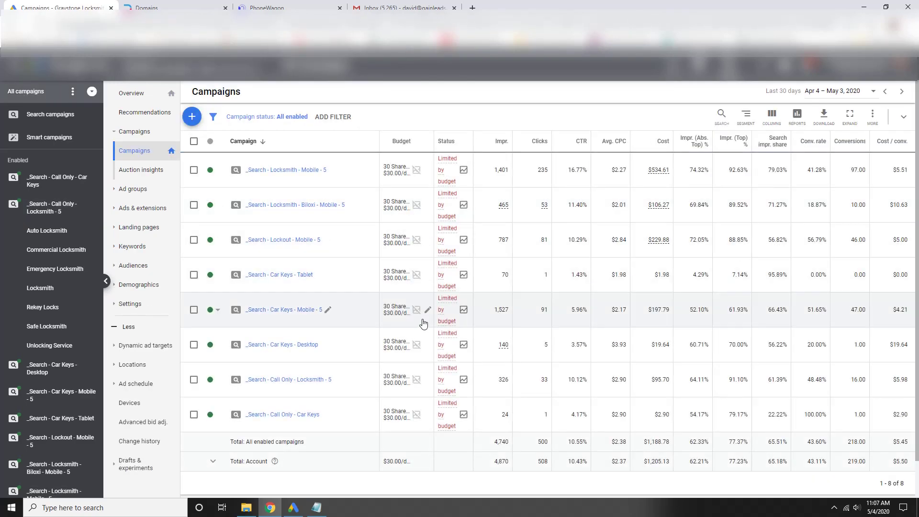
Step: Pause the _Search - Car Keys - Desktop and _Search - Car Keys - Tablet campaigns
{"action": "mouse_move", "coordinate": [414, 207]}
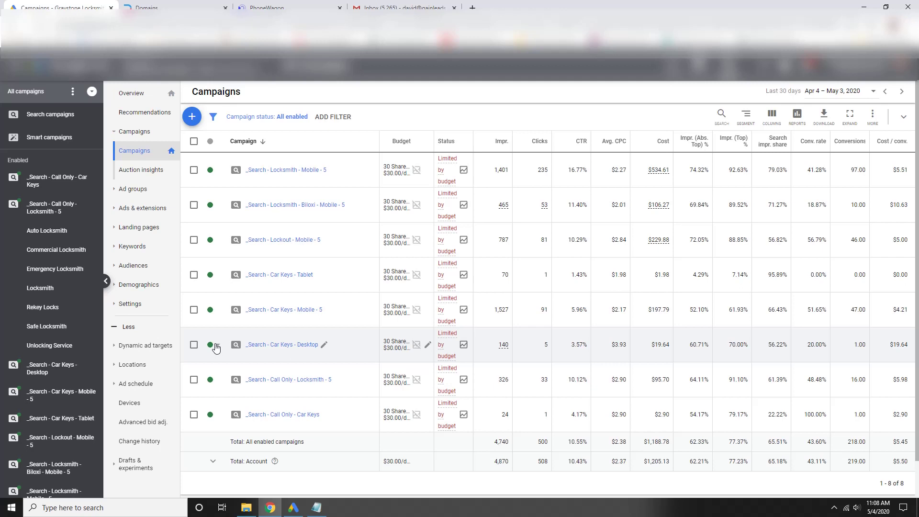
{"action": "left_click", "coordinate": [217, 346]}
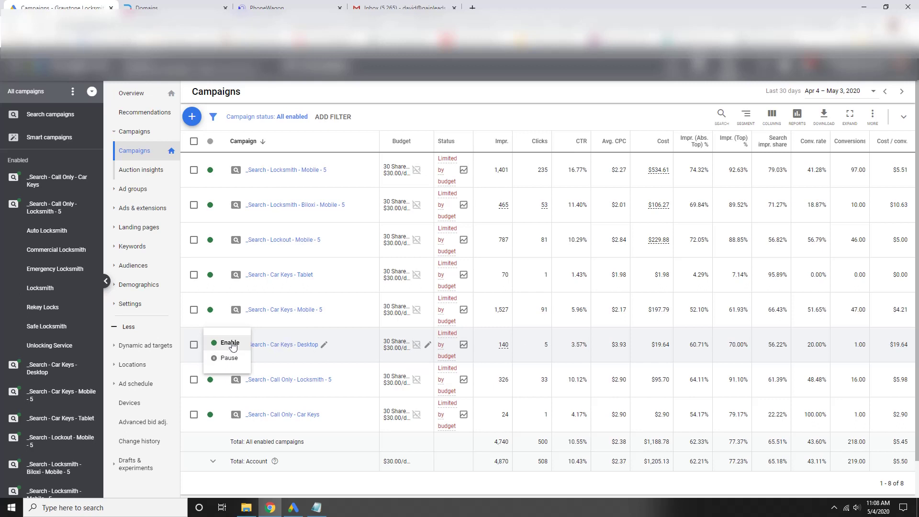
{"action": "left_click", "coordinate": [227, 359]}
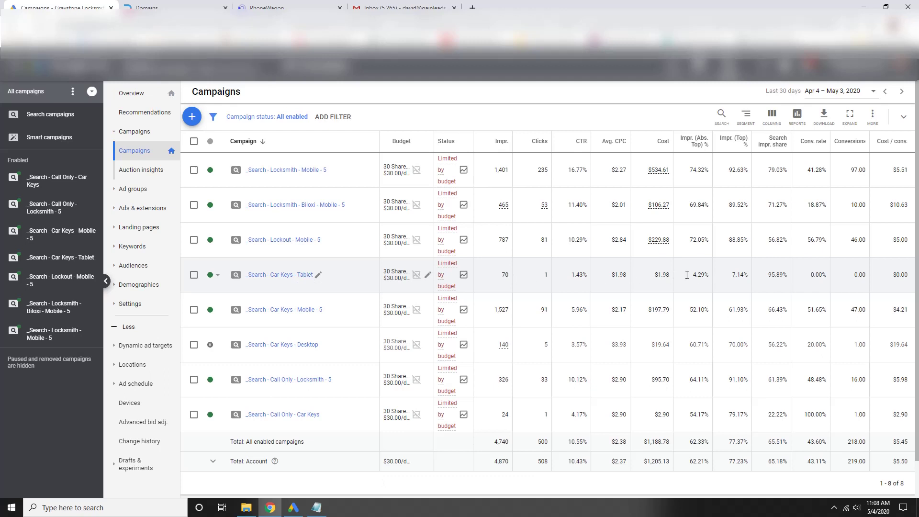
{"action": "left_click", "coordinate": [225, 276]}
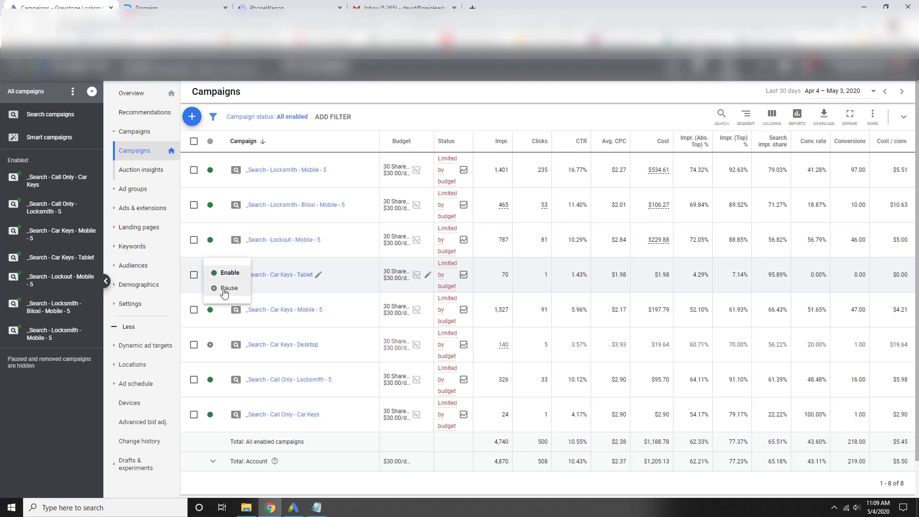
{"action": "left_click", "coordinate": [225, 288]}
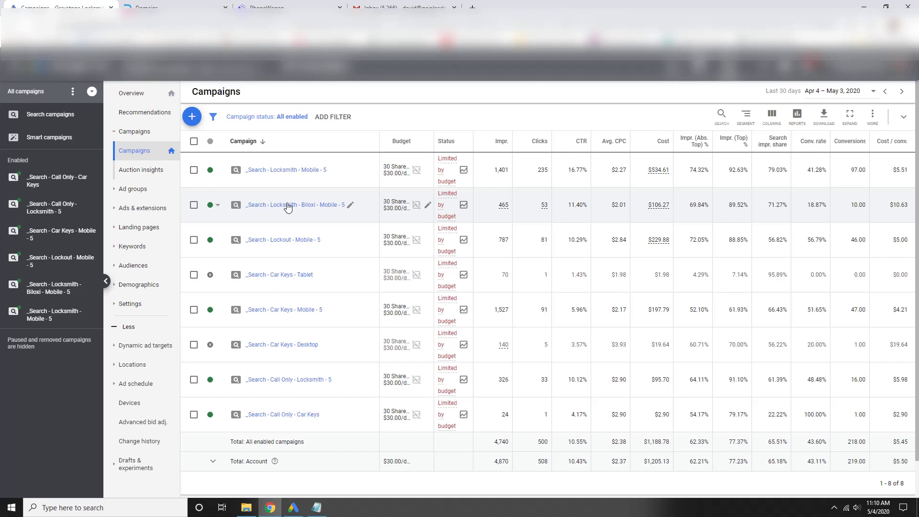
Step: In the _Search - Locksmith - Biloxi - Mobile - 5 campaign, pause the [locksmith near me] and [locksmith] High Converter EXACT ad groups and sort the list by cost
{"action": "left_click", "coordinate": [288, 206]}
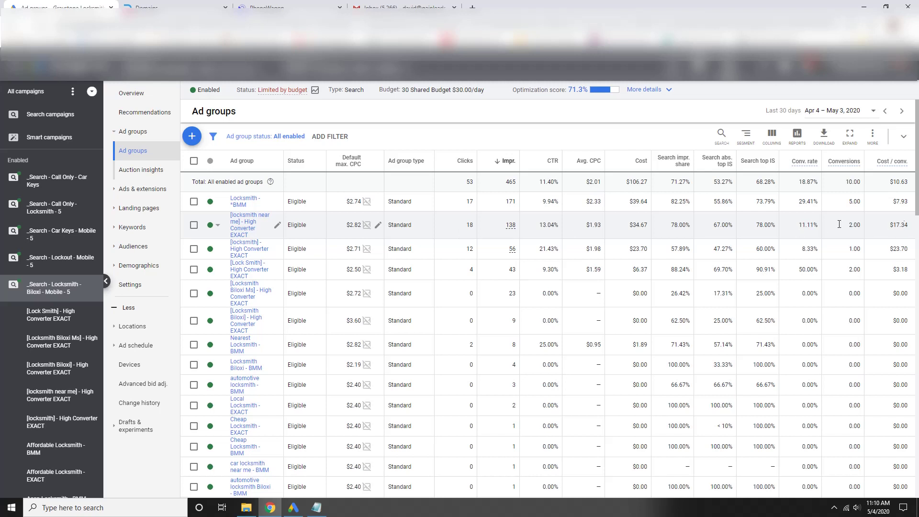
{"action": "left_click", "coordinate": [219, 227]}
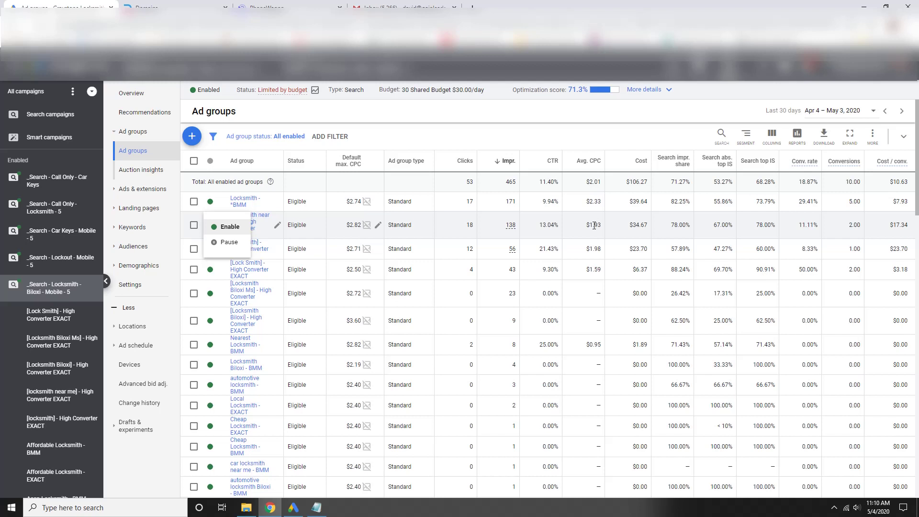
{"action": "left_click", "coordinate": [355, 230]}
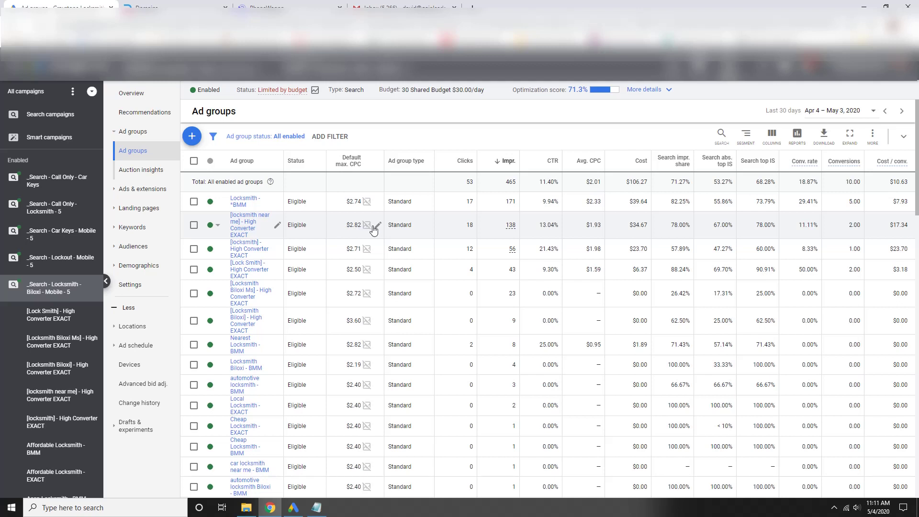
{"action": "left_click", "coordinate": [219, 228]}
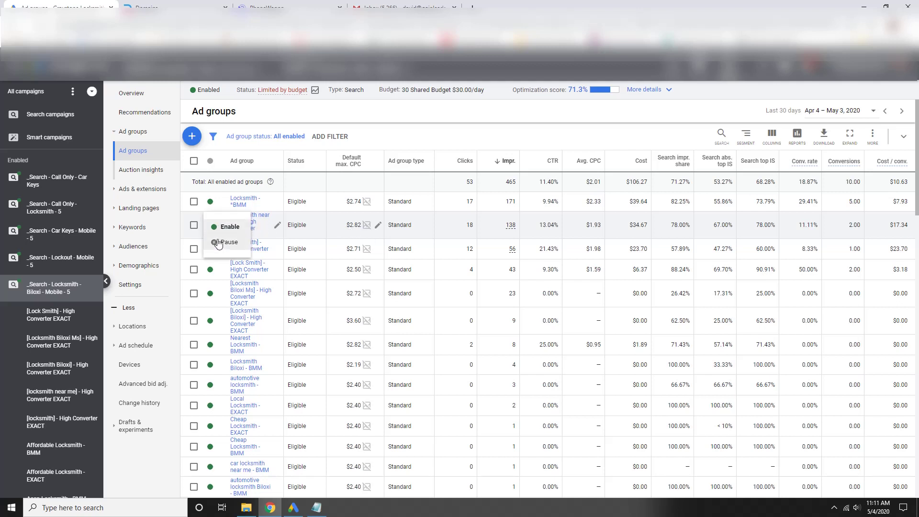
{"action": "left_click", "coordinate": [224, 243]}
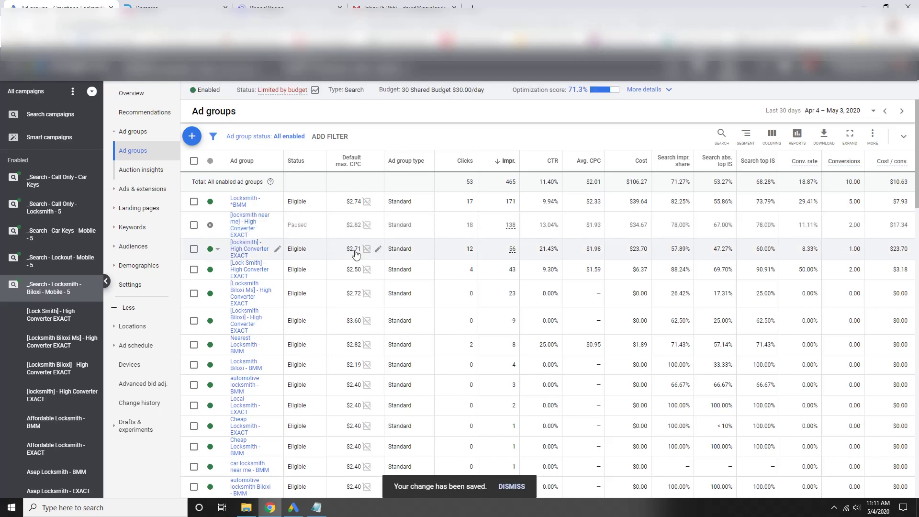
{"action": "left_click", "coordinate": [217, 253]}
{"action": "left_click", "coordinate": [218, 271]}
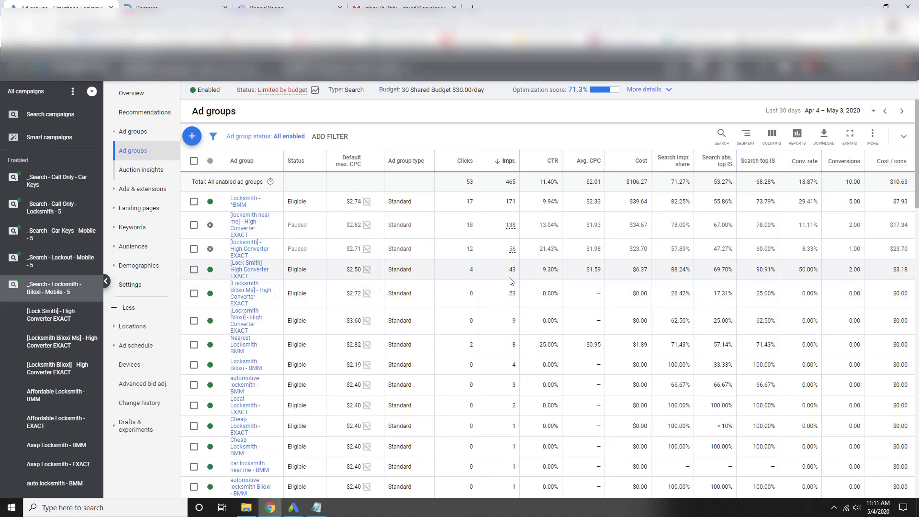
{"action": "left_click", "coordinate": [641, 161]}
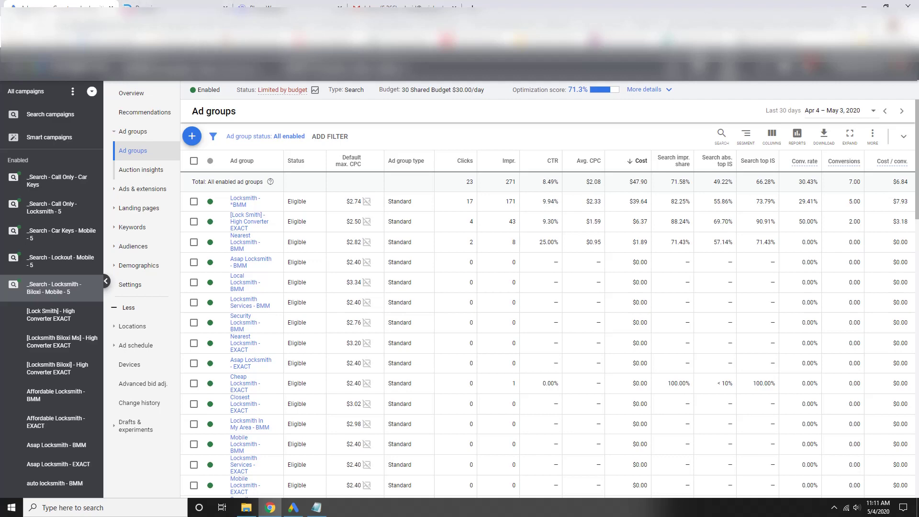
Step: Return to the account's campaigns and open the list of ad groups across all campaigns
{"action": "key", "text": "alt+Left"}
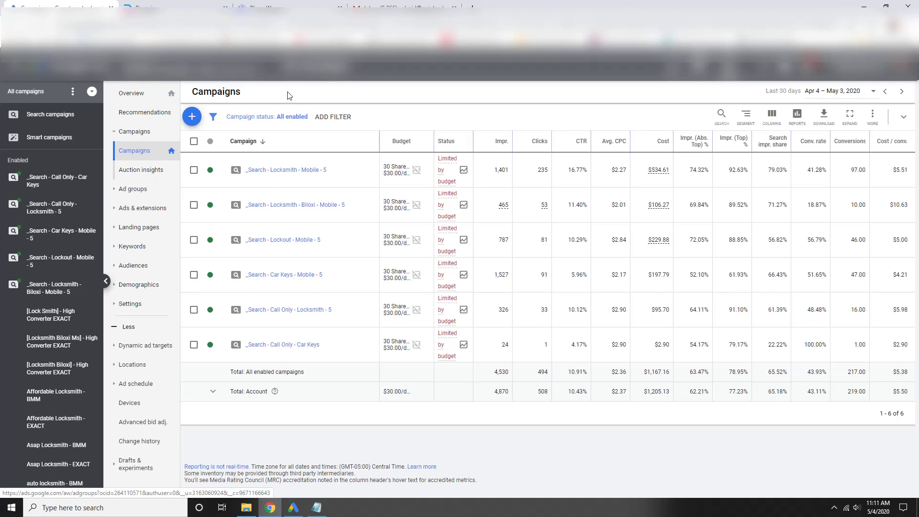
{"action": "left_click", "coordinate": [114, 190]}
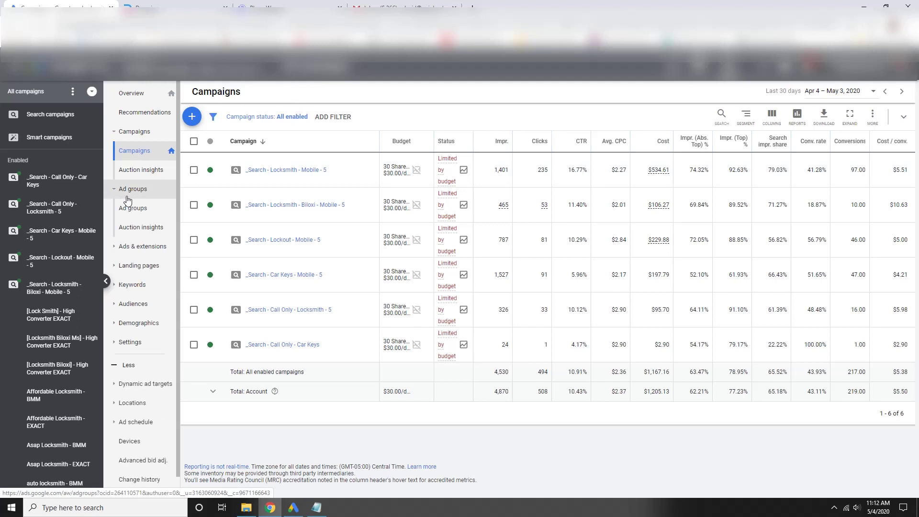
{"action": "left_click", "coordinate": [134, 209]}
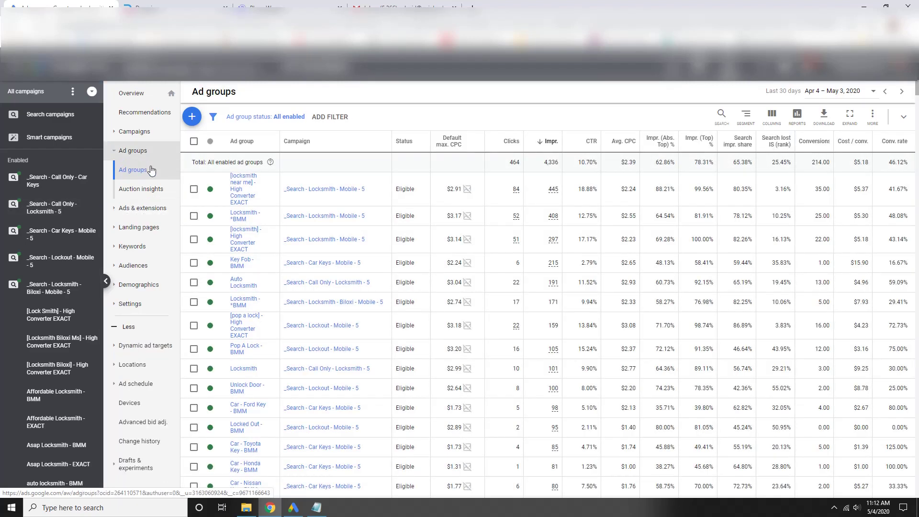
Step: Filter the ad groups across all campaigns to those with a cost per conversion greater than $10
{"action": "left_click", "coordinate": [329, 119]}
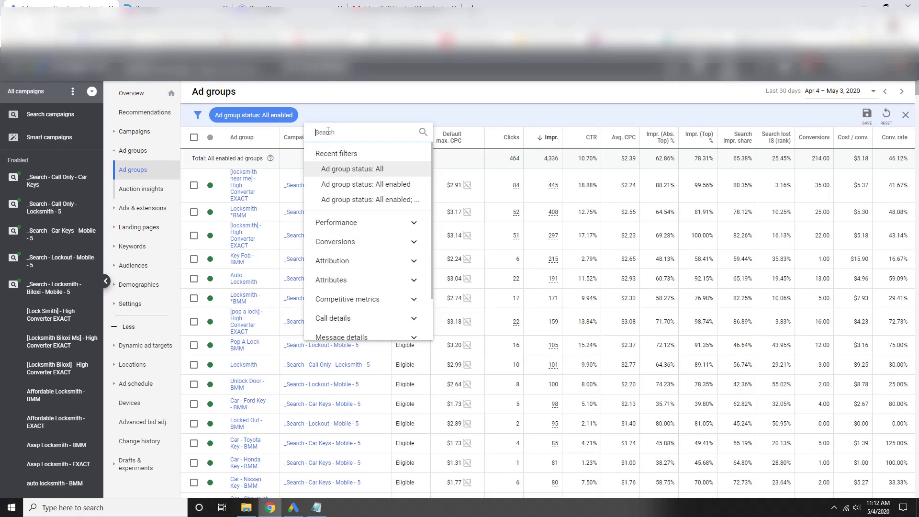
{"action": "type", "text": "cost"}
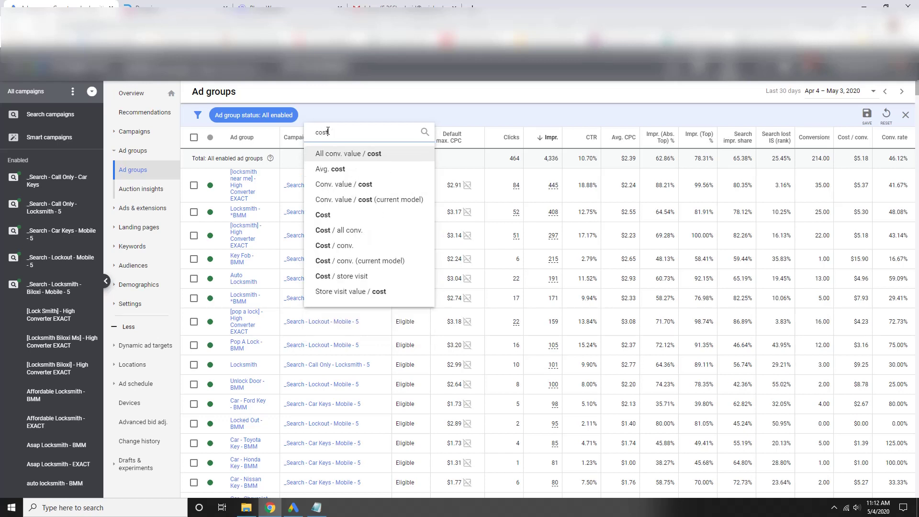
{"action": "left_click", "coordinate": [339, 247]}
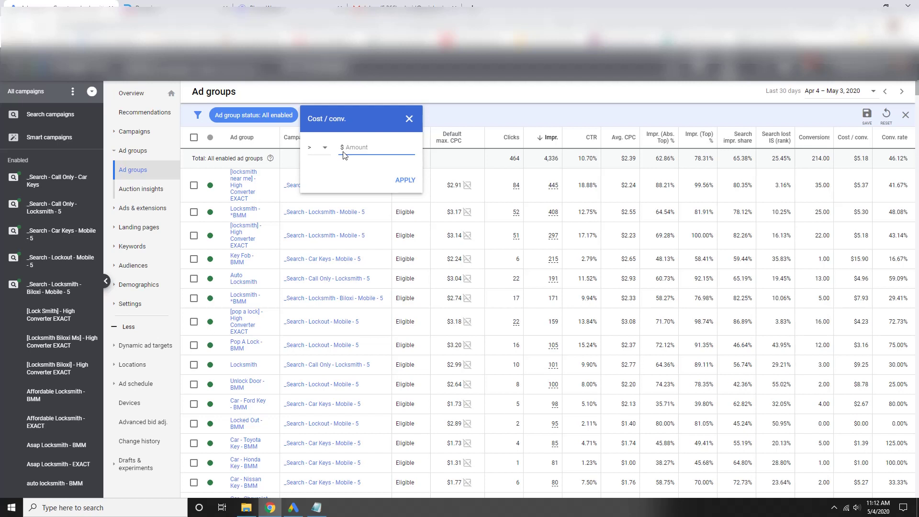
{"action": "type", "text": "10"}
{"action": "left_click", "coordinate": [406, 181]}
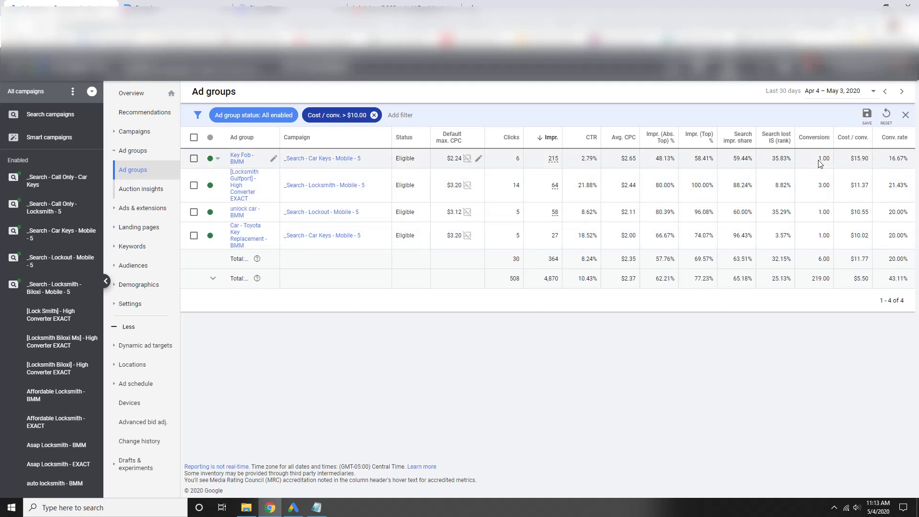
Step: Decrease the default max. CPC bids of all ad groups in the filtered list by an amount of $1
{"action": "left_click", "coordinate": [194, 139]}
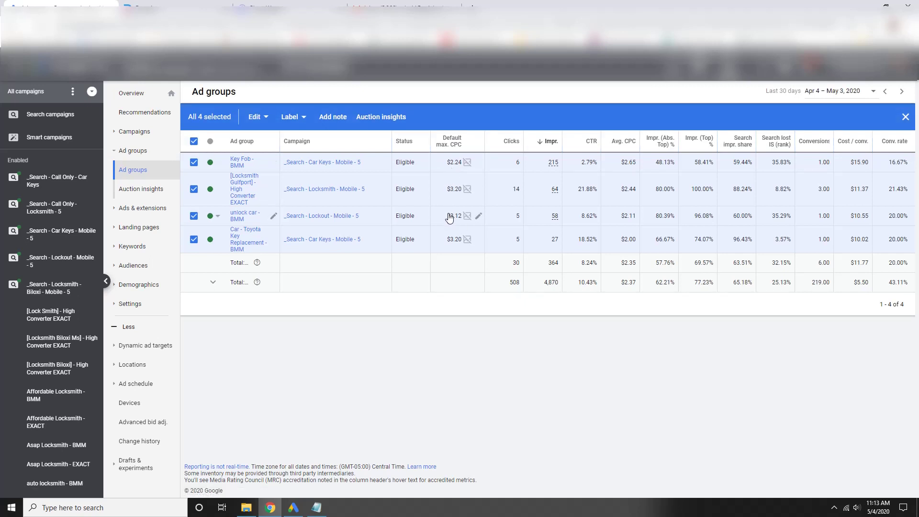
{"action": "left_click", "coordinate": [263, 118]}
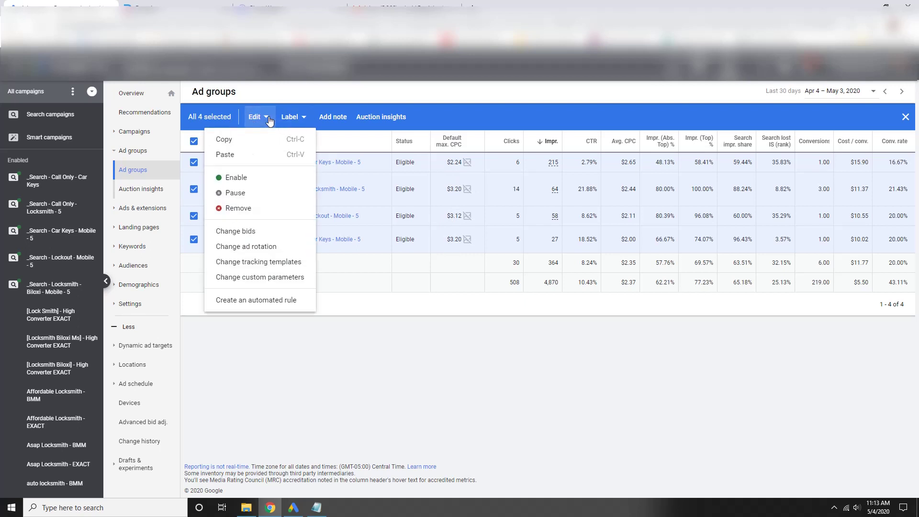
{"action": "left_click", "coordinate": [239, 232]}
{"action": "left_click", "coordinate": [198, 211]}
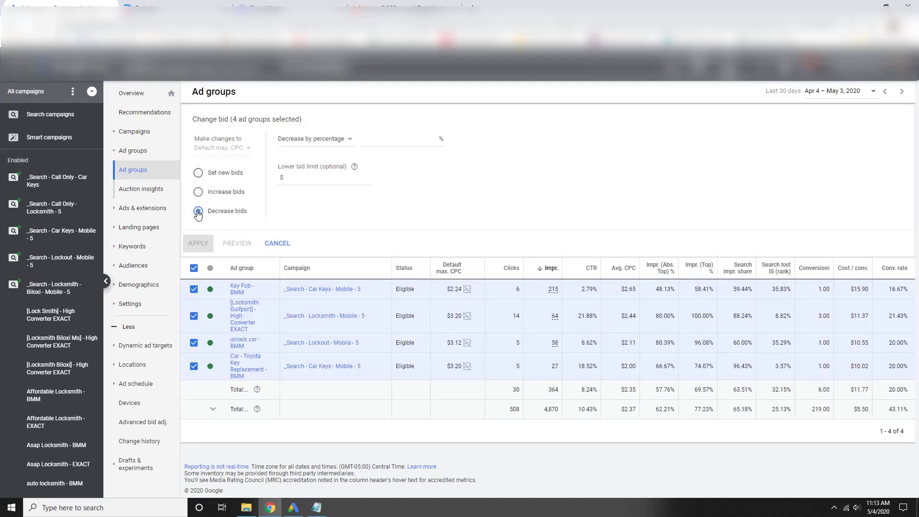
{"action": "left_click", "coordinate": [335, 139]}
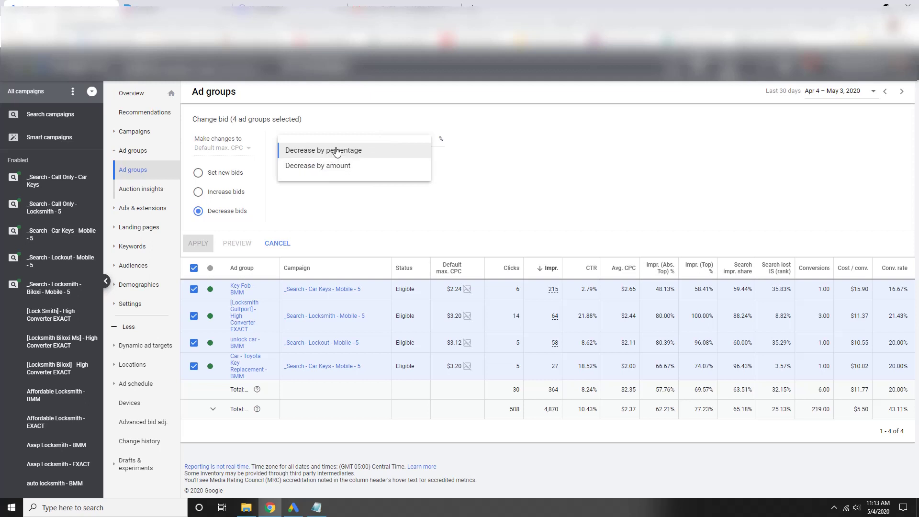
{"action": "left_click", "coordinate": [316, 166]}
{"action": "left_click", "coordinate": [386, 137]}
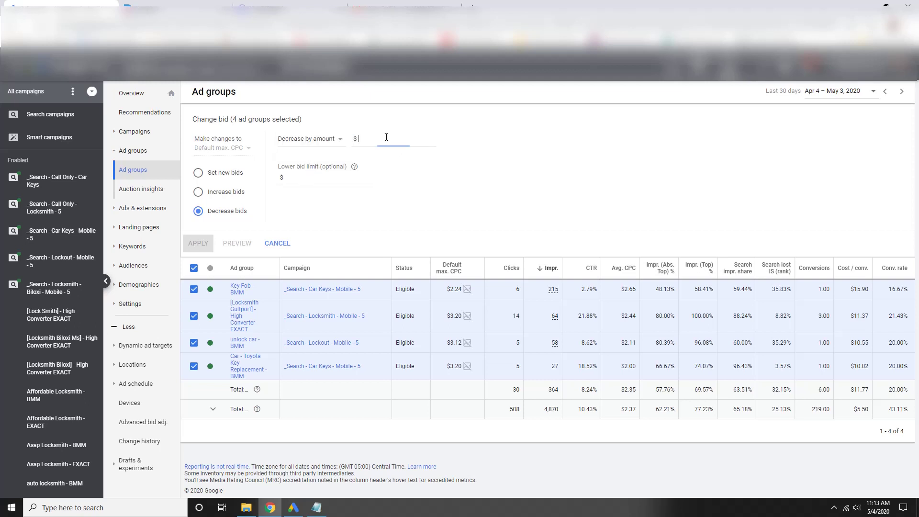
{"action": "type", "text": "1"}
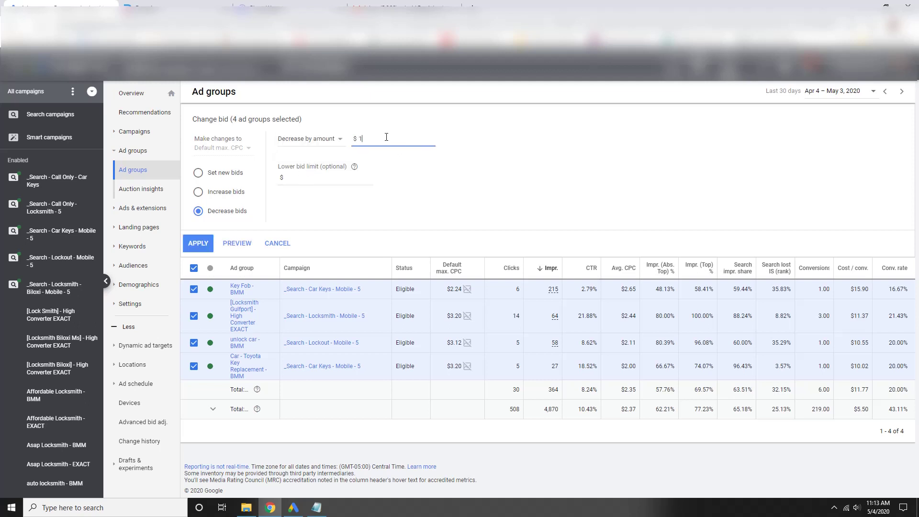
{"action": "left_click", "coordinate": [198, 244]}
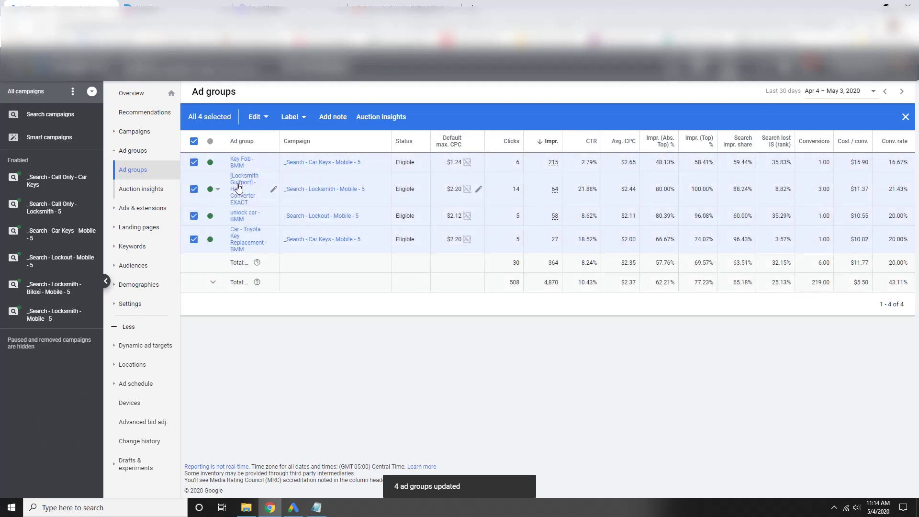
Step: Review the search terms and keywords of the [Locksmith Gulfport] - High Converter EXACT ad group and return to the filtered ad group list
{"action": "left_click", "coordinate": [239, 187]}
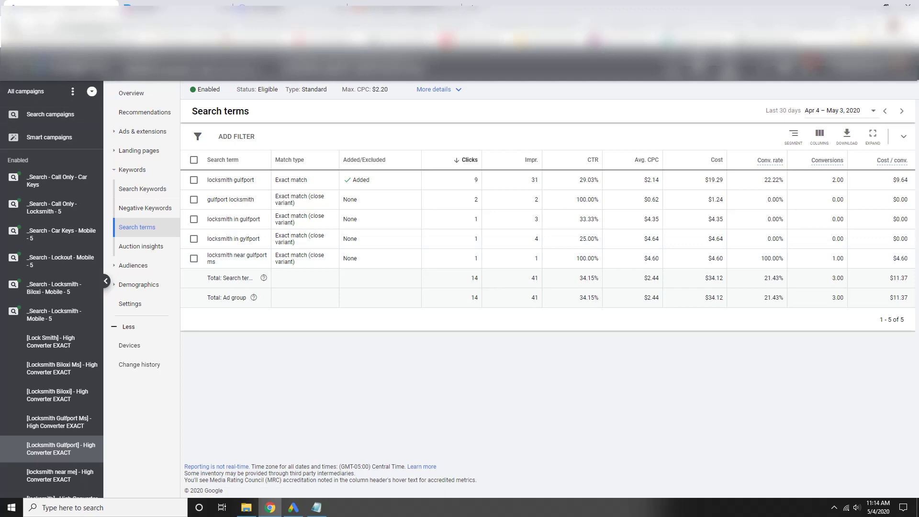
{"action": "left_click", "coordinate": [142, 189]}
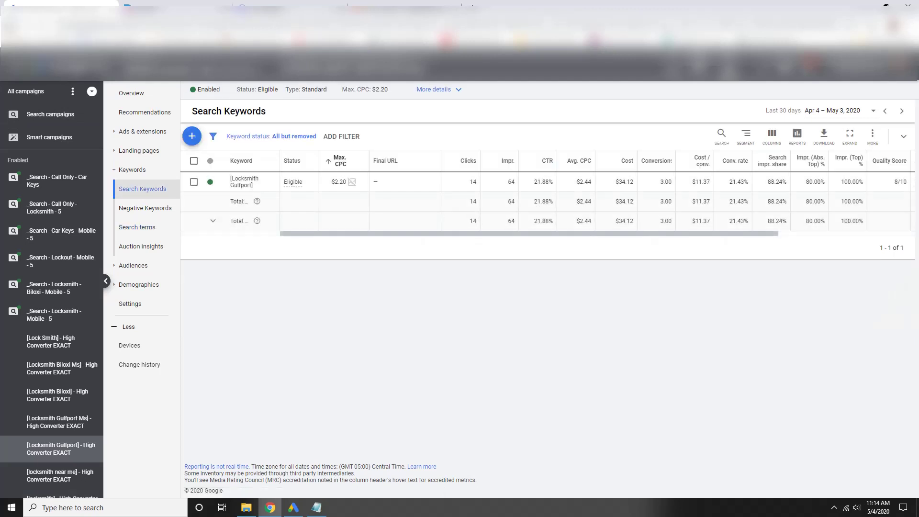
{"action": "left_click", "coordinate": [128, 170]}
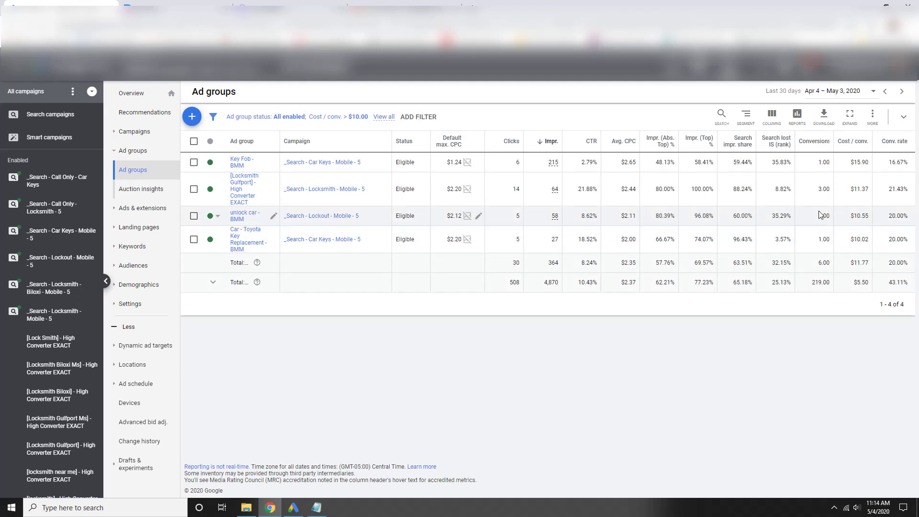
Step: Examine the keywords and search terms of the unlock car - BMM ad group and return to the filtered ad group list
{"action": "left_click", "coordinate": [236, 217]}
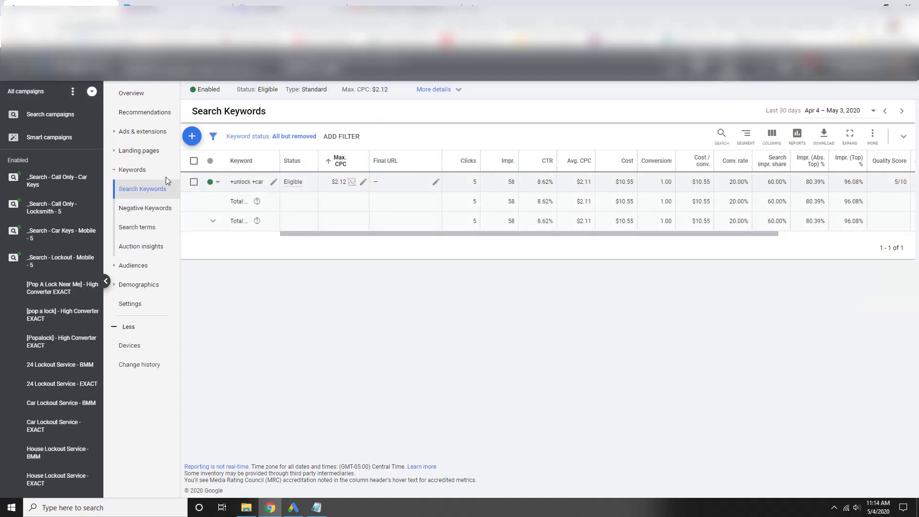
{"action": "left_click", "coordinate": [134, 228]}
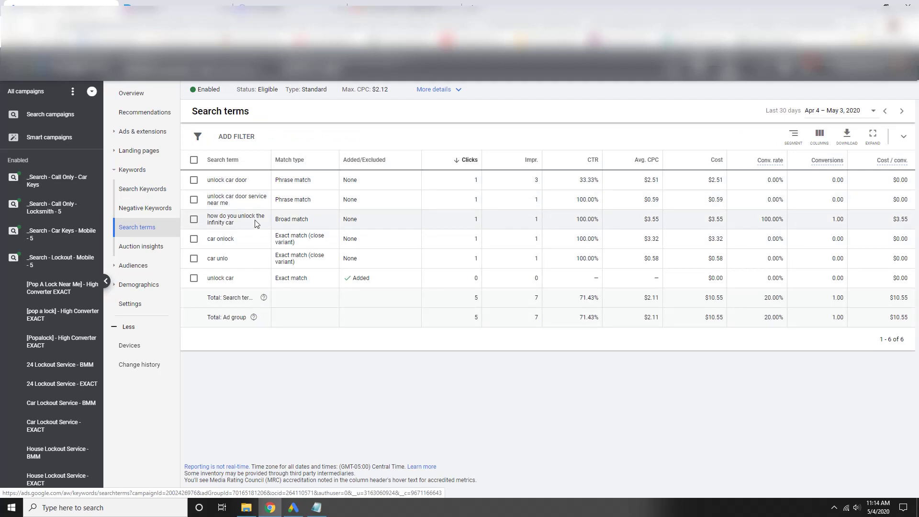
{"action": "left_click_drag", "start_coordinate": [234, 216], "coordinate": [207, 217]}
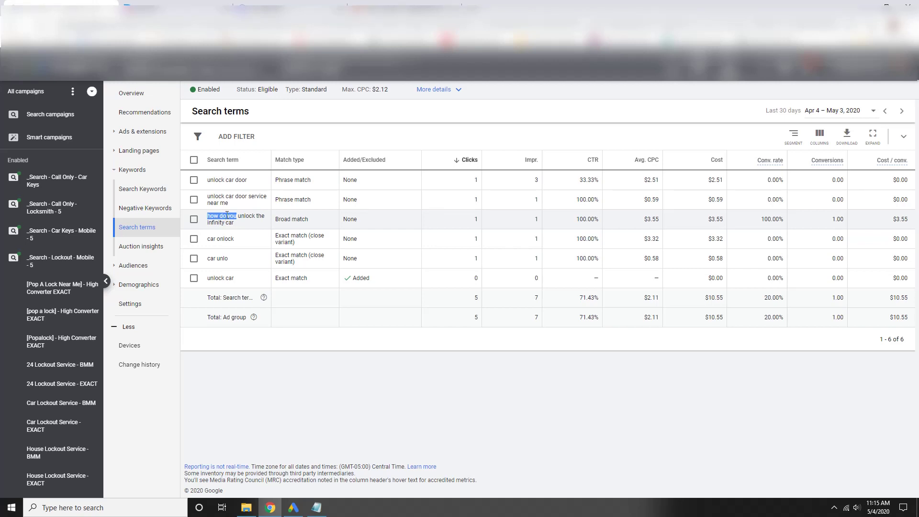
{"action": "left_click", "coordinate": [230, 216]}
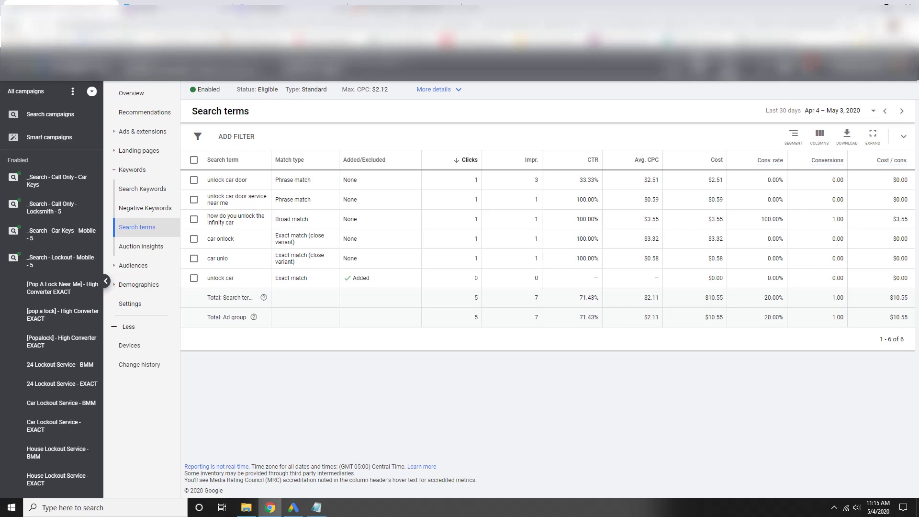
{"action": "left_click", "coordinate": [142, 189]}
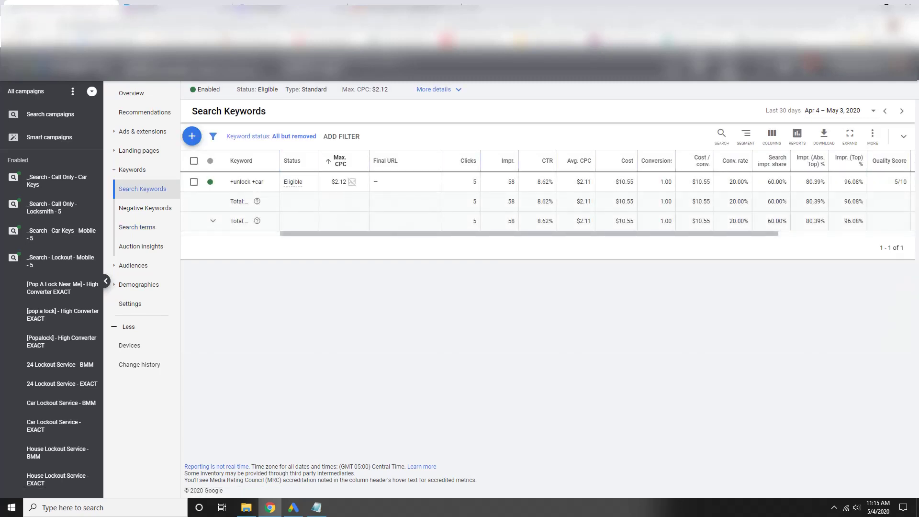
{"action": "left_click", "coordinate": [47, 34]}
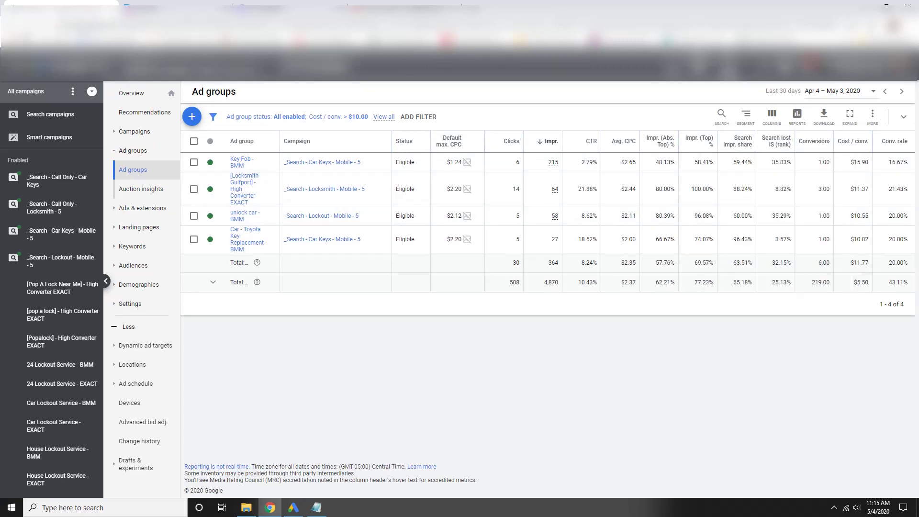
{"action": "left_click", "coordinate": [8, 32]}
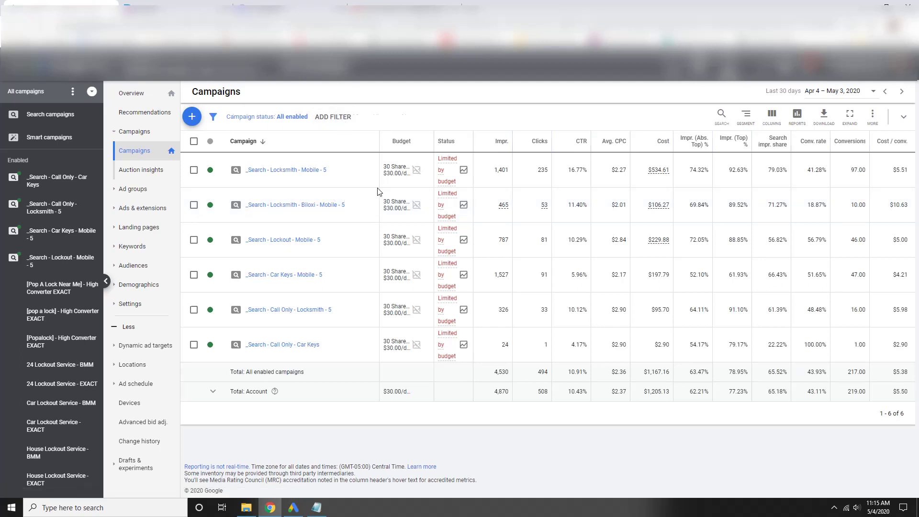
{"action": "key", "text": "alt+Right"}
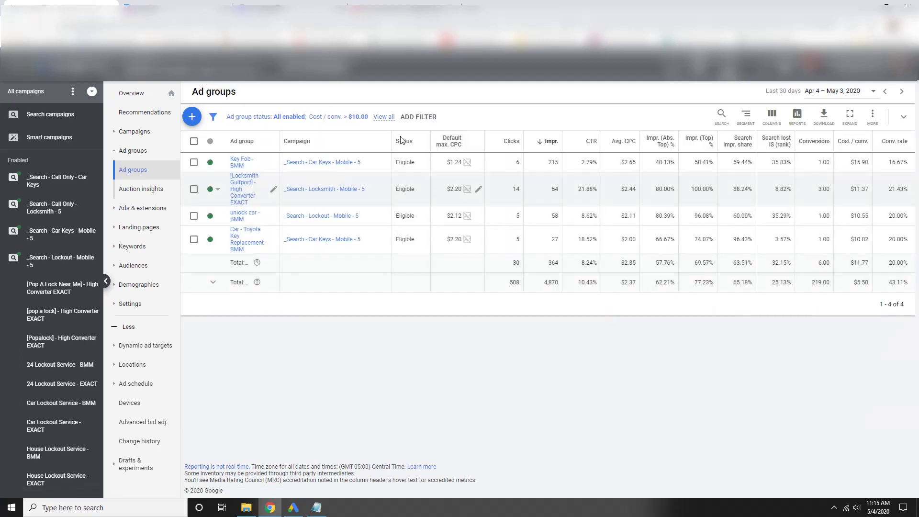
Step: Save the current ad group filter under the name "Cost / Conv > 10"
{"action": "left_click", "coordinate": [334, 122]}
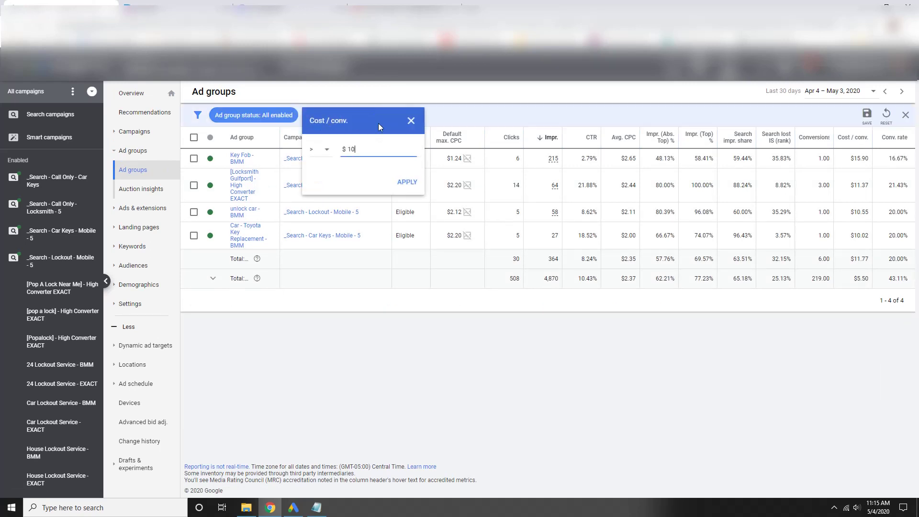
{"action": "left_click", "coordinate": [406, 182]}
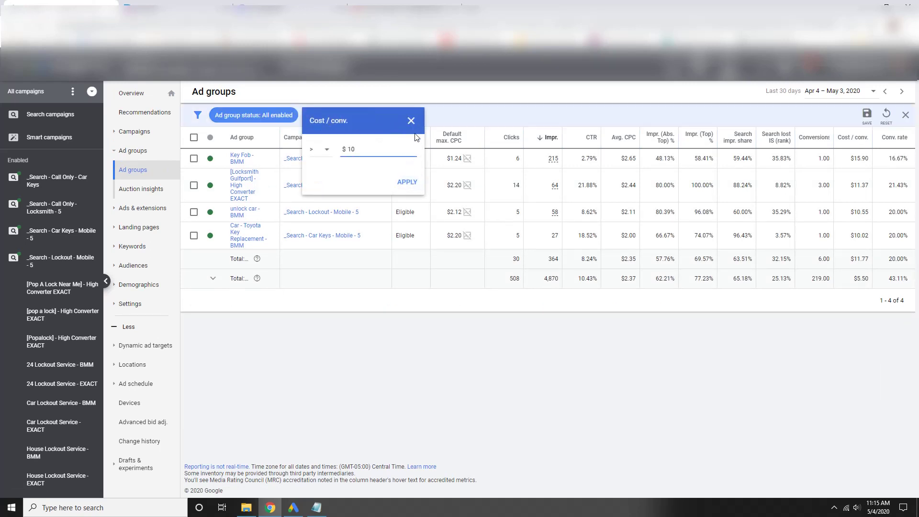
{"action": "left_click", "coordinate": [867, 116]}
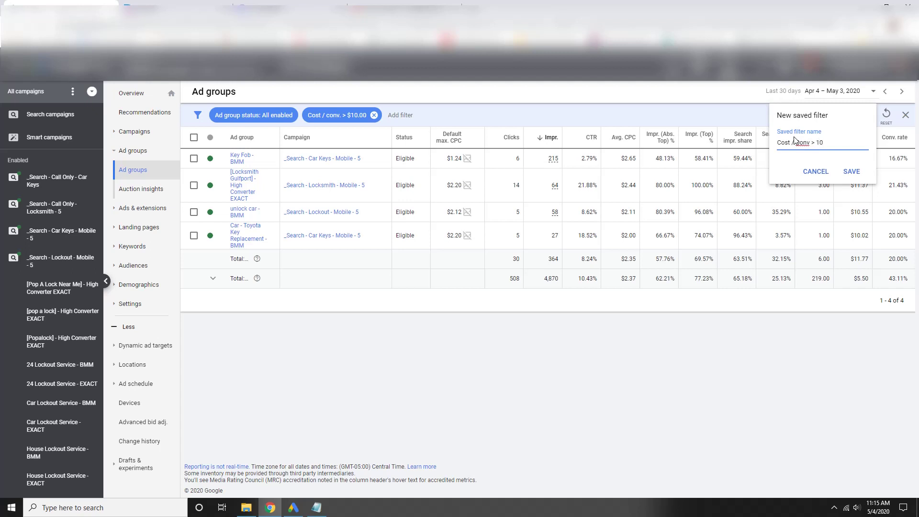
{"action": "left_click", "coordinate": [850, 171]}
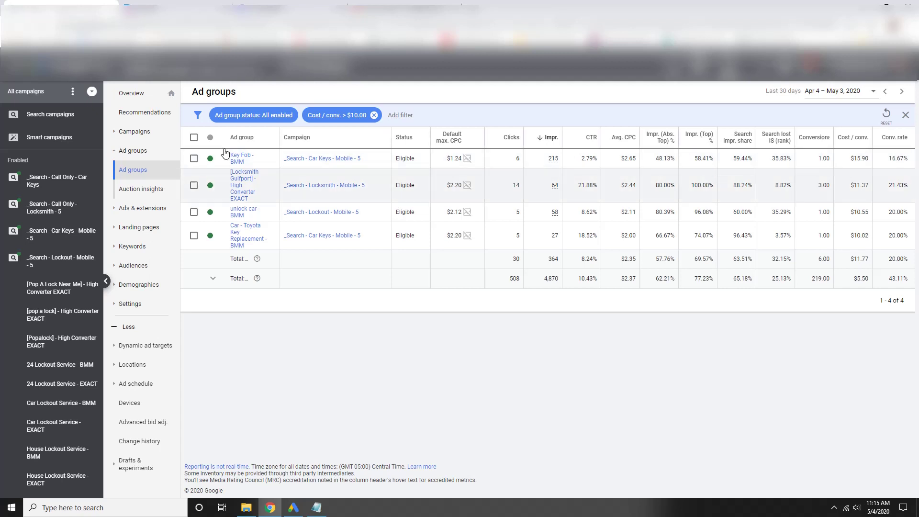
Step: Replace the cost per conversion filter on the ad groups with a filter for cost greater than $10
{"action": "left_click", "coordinate": [374, 116]}
{"action": "left_click", "coordinate": [326, 115]}
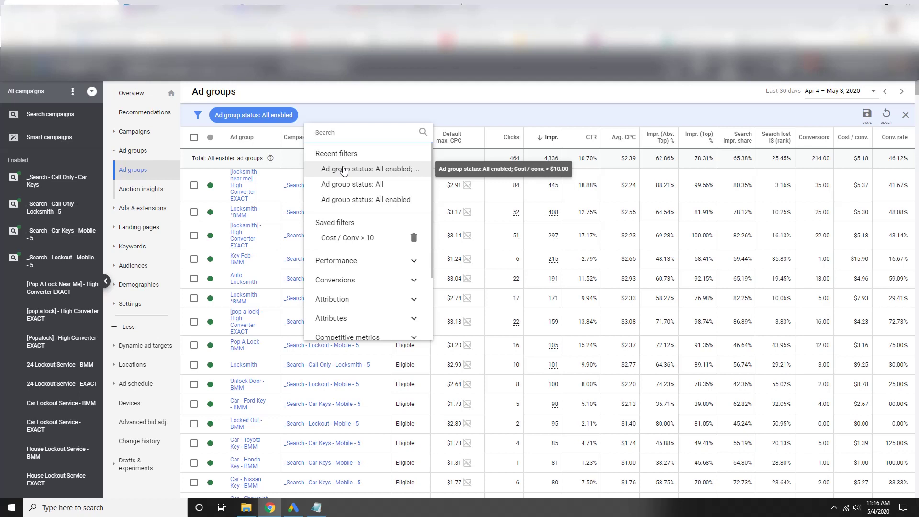
{"action": "type", "text": "cost"}
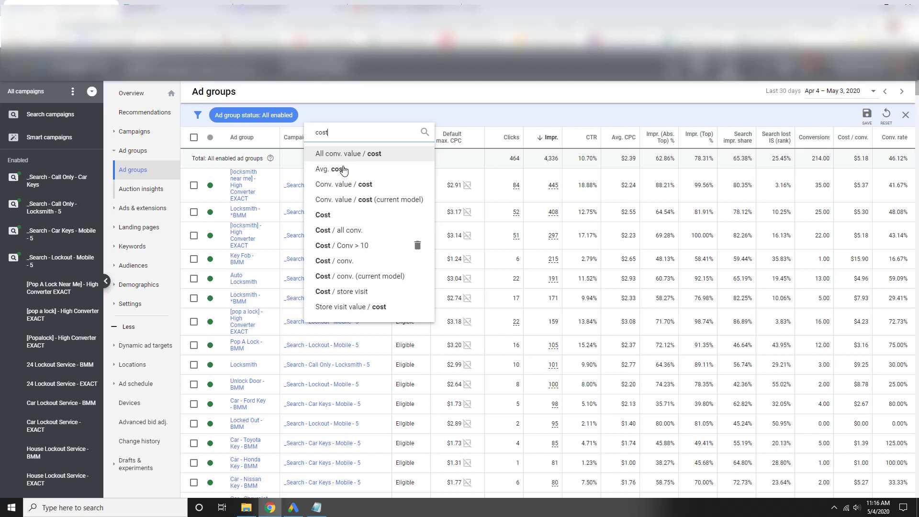
{"action": "left_click", "coordinate": [329, 215]}
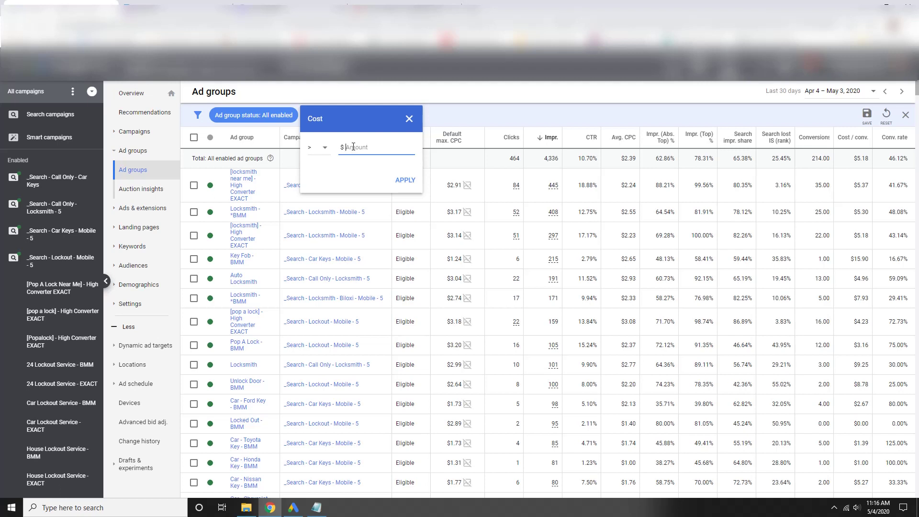
{"action": "type", "text": "10"}
{"action": "left_click", "coordinate": [404, 180]}
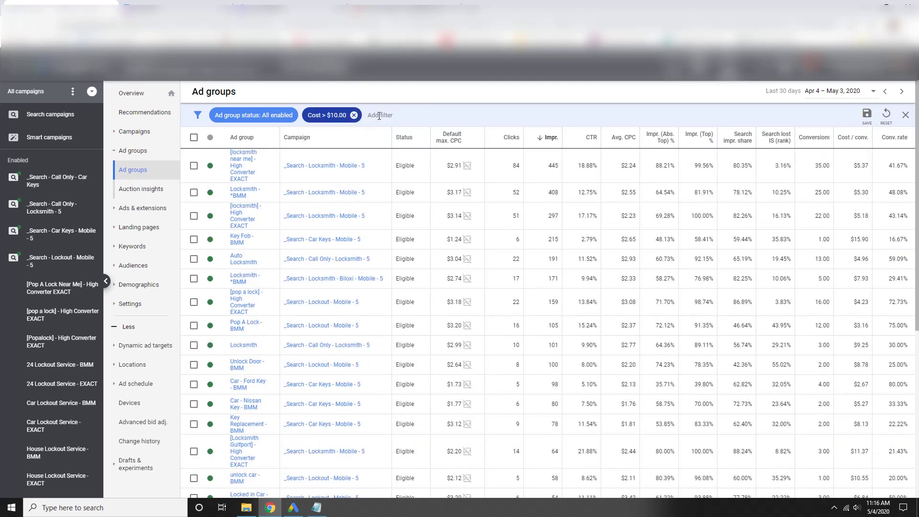
Step: Add a second condition to the ad group filter for conversions less than 1
{"action": "left_click", "coordinate": [376, 115]}
{"action": "type", "text": "conversions"}
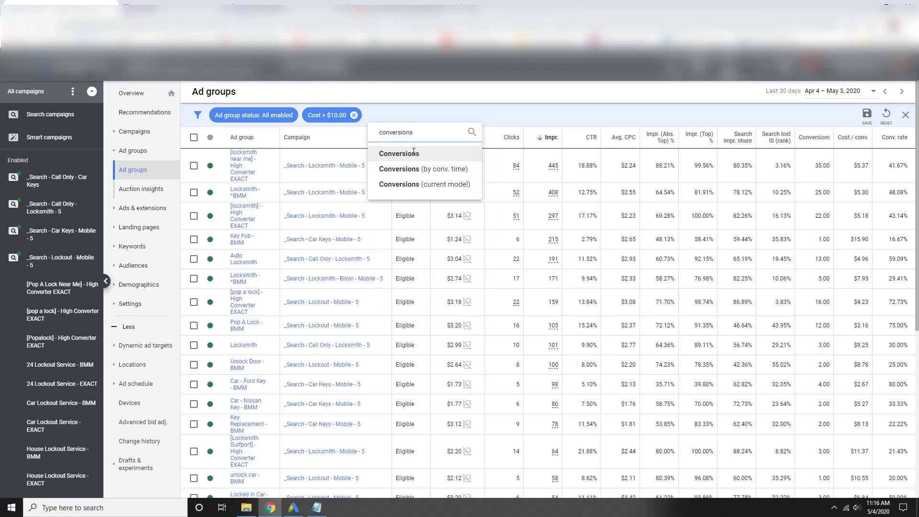
{"action": "left_click", "coordinate": [414, 152]}
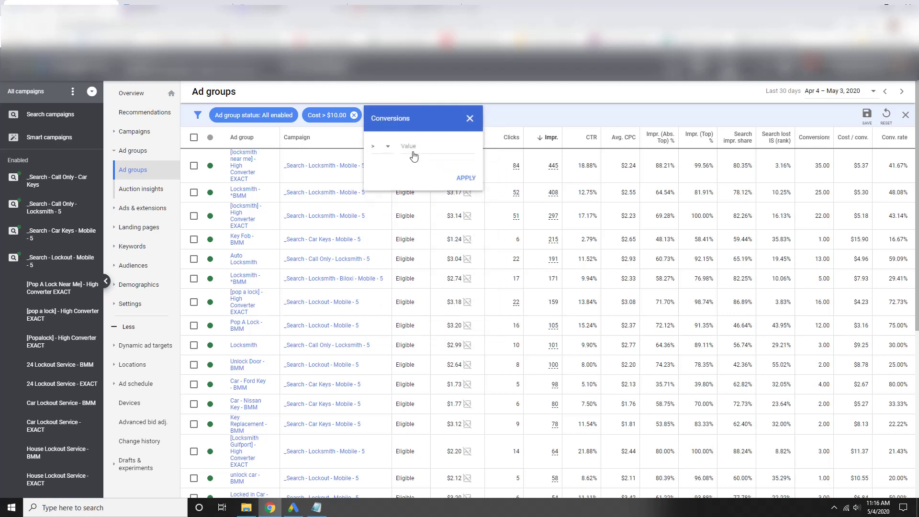
{"action": "left_click", "coordinate": [383, 147]}
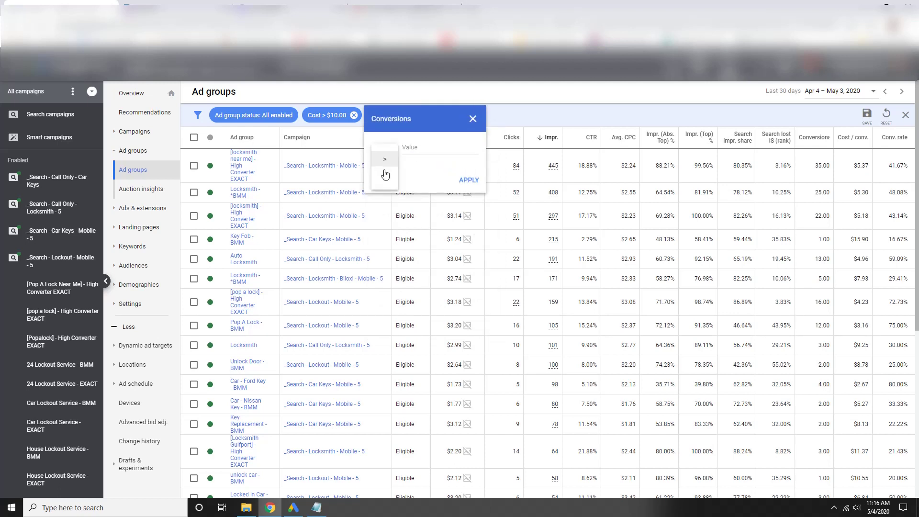
{"action": "left_click", "coordinate": [381, 166]}
{"action": "left_click", "coordinate": [417, 148]}
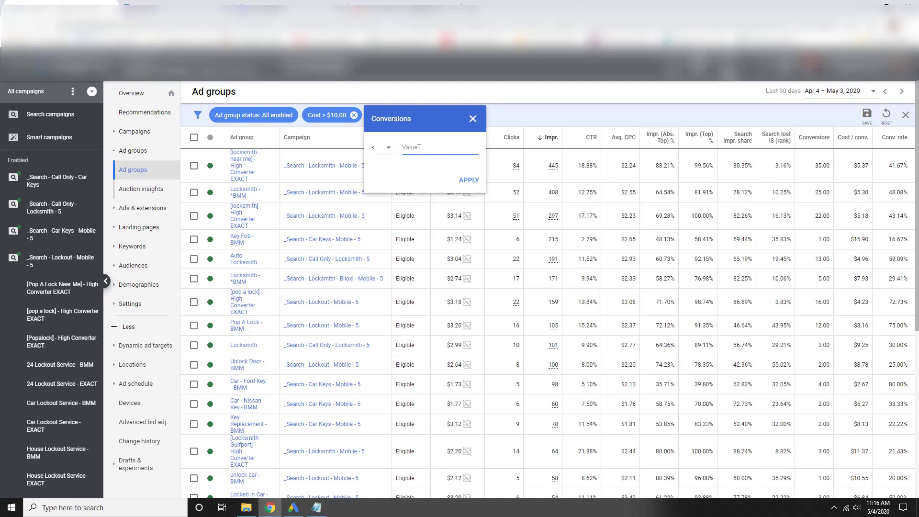
{"action": "type", "text": "1"}
{"action": "left_click", "coordinate": [469, 181]}
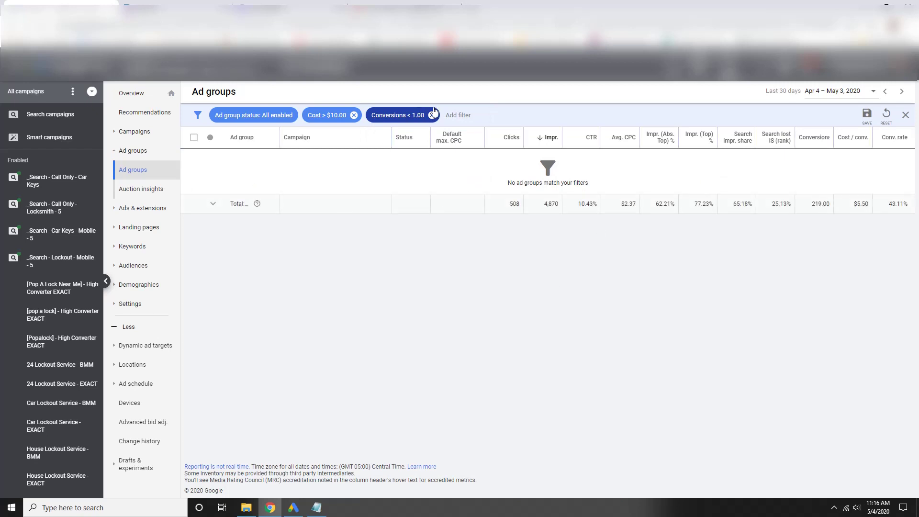
Step: Change the cost condition of the ad group filter to greater than $9
{"action": "left_click", "coordinate": [336, 115]}
{"action": "double_click", "coordinate": [341, 151]}
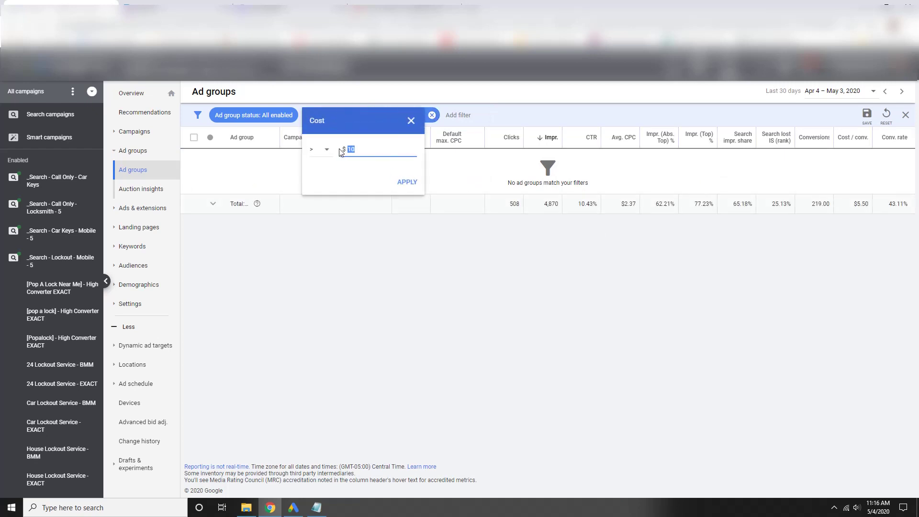
{"action": "type", "text": "9"}
{"action": "left_click", "coordinate": [411, 182]}
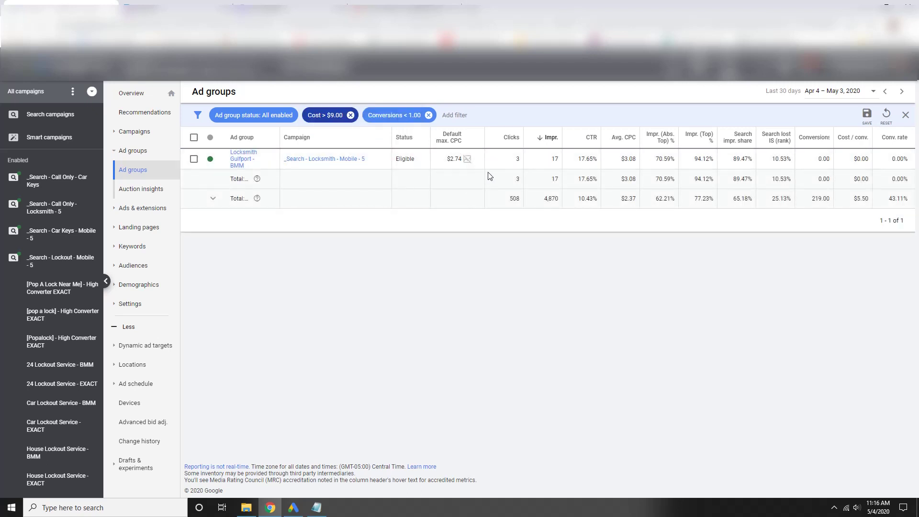
Step: Lower the default max. CPC of the Locksmith Gulfport - BMM ad group to $1.74
{"action": "left_click", "coordinate": [453, 165]}
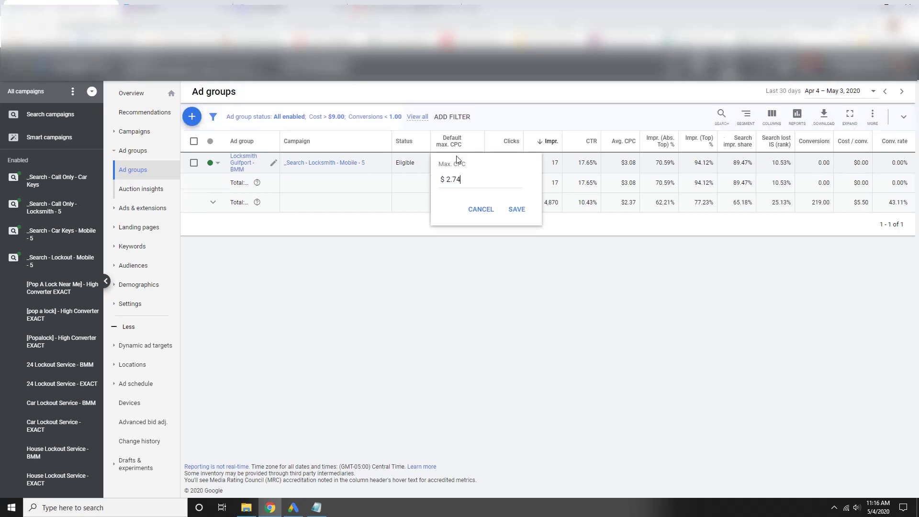
{"action": "left_click", "coordinate": [450, 179]}
{"action": "key", "text": "BackSpace"}
{"action": "type", "text": "1"}
{"action": "left_click", "coordinate": [505, 210]}
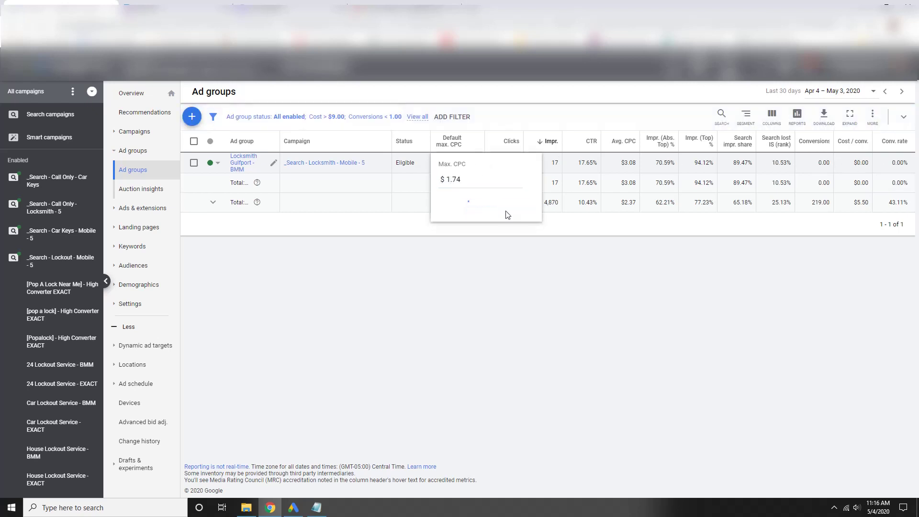
Step: Remove the conversions and cost conditions from the ad group filter, keeping only the enabled status condition
{"action": "left_click", "coordinate": [360, 117]}
{"action": "left_click", "coordinate": [471, 121]}
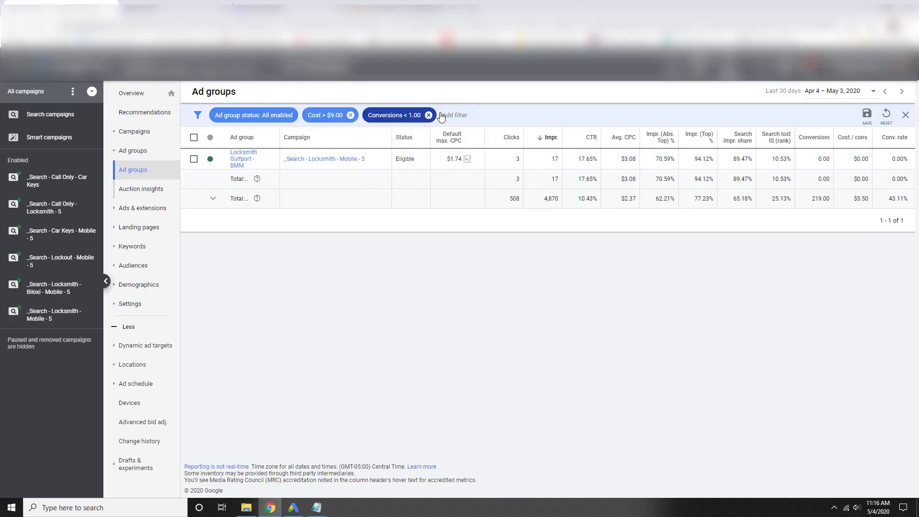
{"action": "left_click", "coordinate": [428, 115]}
{"action": "left_click", "coordinate": [351, 115]}
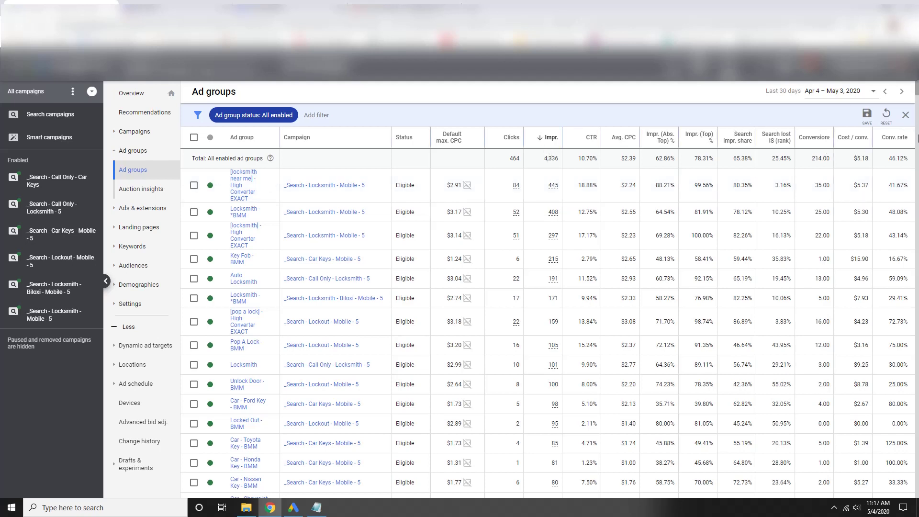
Step: Compare search impression share, conversions and conversion rate across the enabled ad groups, and sort the list by clicks
{"action": "mouse_move", "coordinate": [899, 144]}
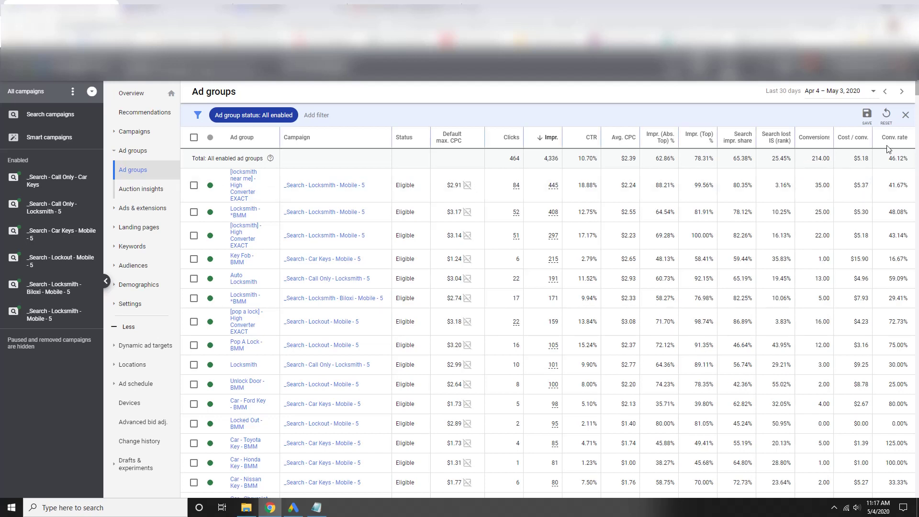
{"action": "mouse_move", "coordinate": [740, 149]}
{"action": "mouse_move", "coordinate": [803, 144]}
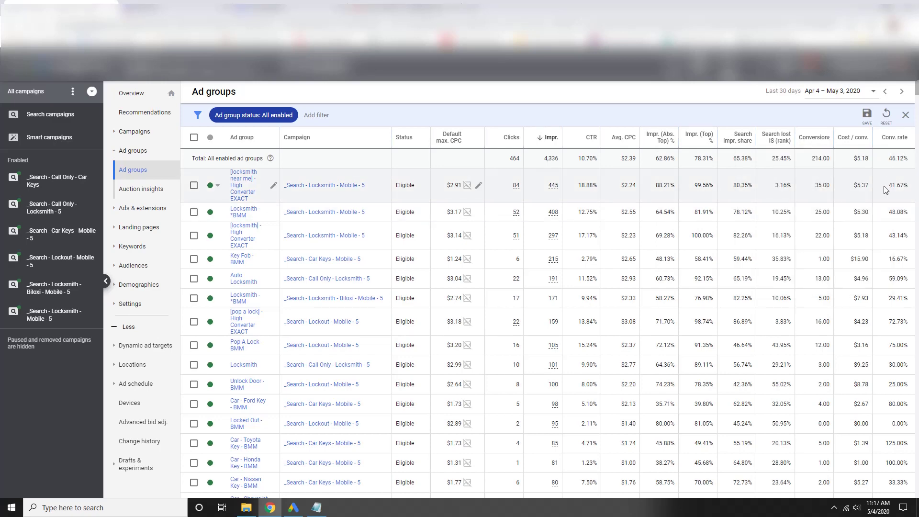
{"action": "scroll", "coordinate": [889, 192], "scroll_direction": "down", "scroll_amount": 1}
{"action": "scroll", "coordinate": [889, 240], "scroll_direction": "down", "scroll_amount": 1}
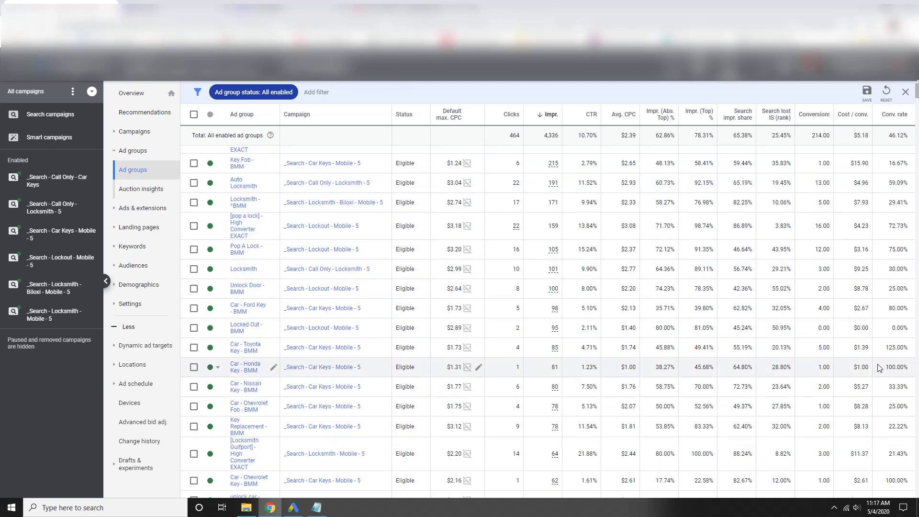
{"action": "scroll", "coordinate": [895, 316], "scroll_direction": "down", "scroll_amount": 1}
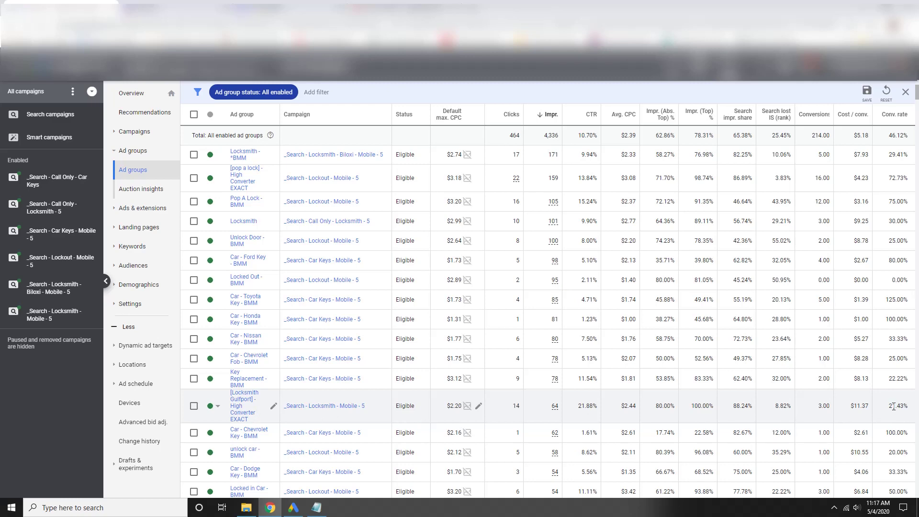
{"action": "scroll", "coordinate": [893, 406], "scroll_direction": "down", "scroll_amount": 2}
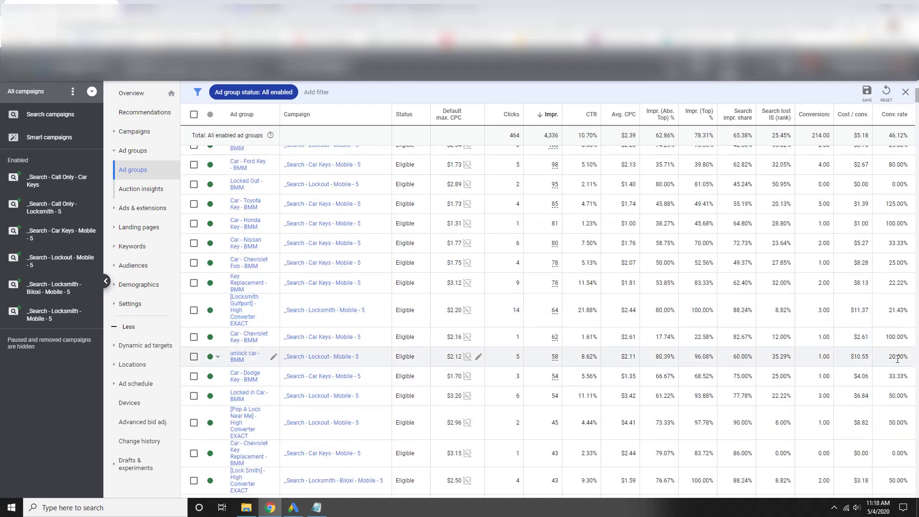
{"action": "scroll", "coordinate": [898, 356], "scroll_direction": "up", "scroll_amount": 5}
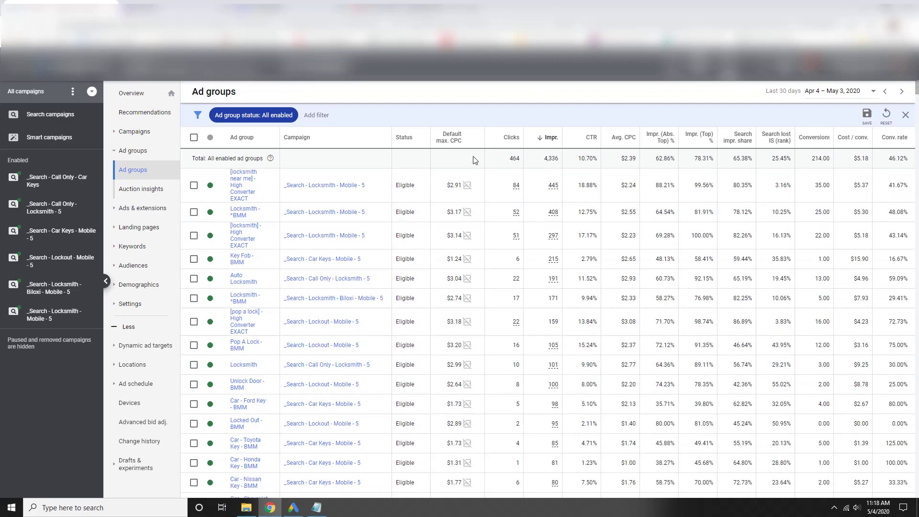
{"action": "left_click", "coordinate": [512, 138]}
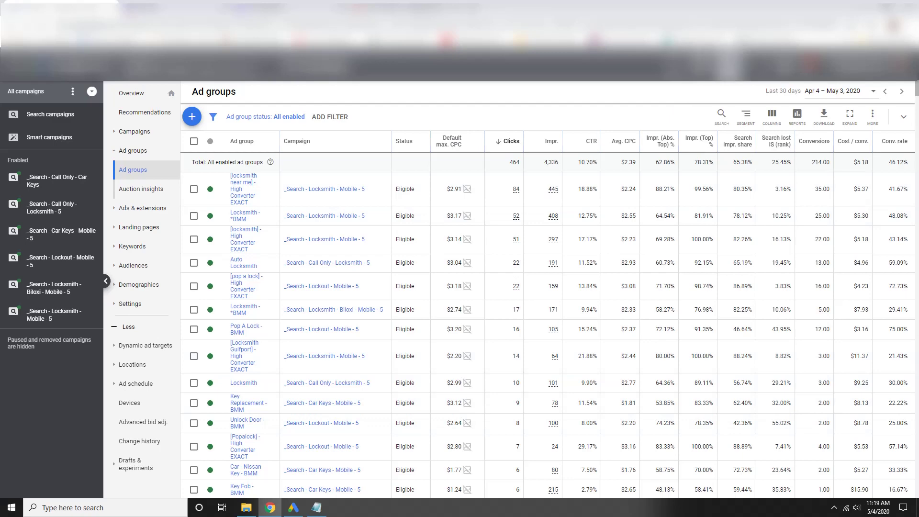
Step: Open the account's conversion actions and check which ones are included in the Conversions column
{"action": "left_click", "coordinate": [729, 66]}
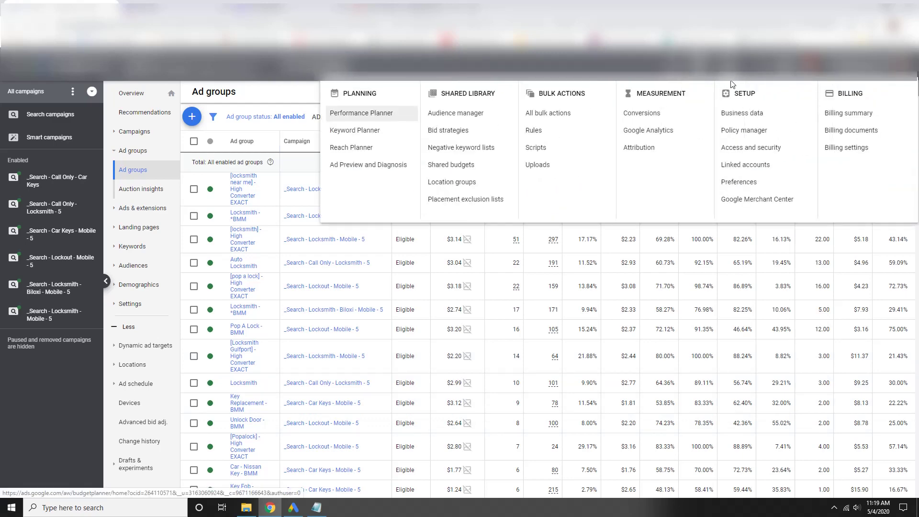
{"action": "left_click", "coordinate": [650, 114]}
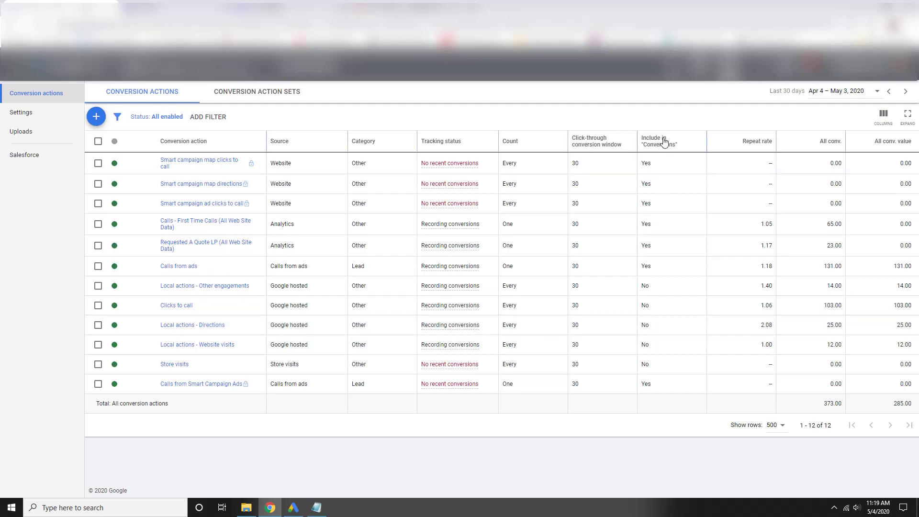
{"action": "mouse_move", "coordinate": [660, 141]}
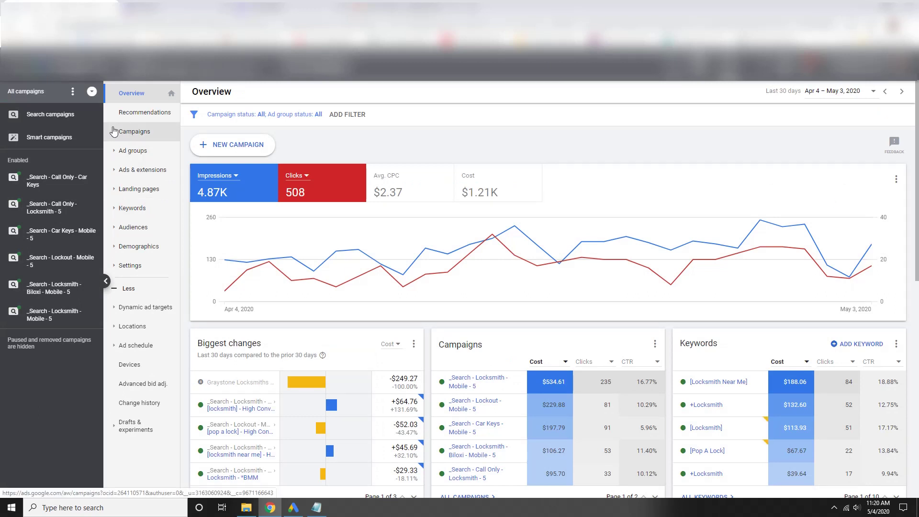
Step: Check the budget and status of the enabled campaigns, and return to the ad group list
{"action": "left_click", "coordinate": [113, 134]}
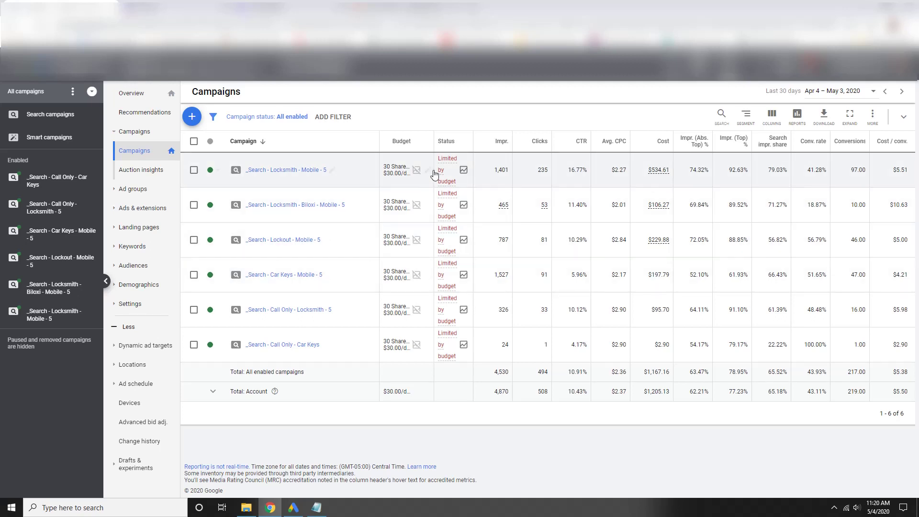
{"action": "mouse_move", "coordinate": [450, 179]}
{"action": "left_click", "coordinate": [120, 189]}
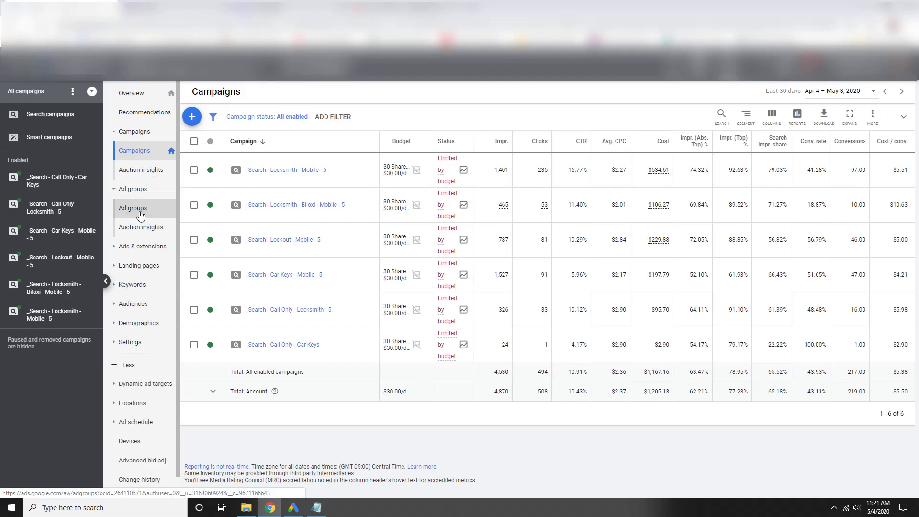
{"action": "left_click", "coordinate": [141, 209]}
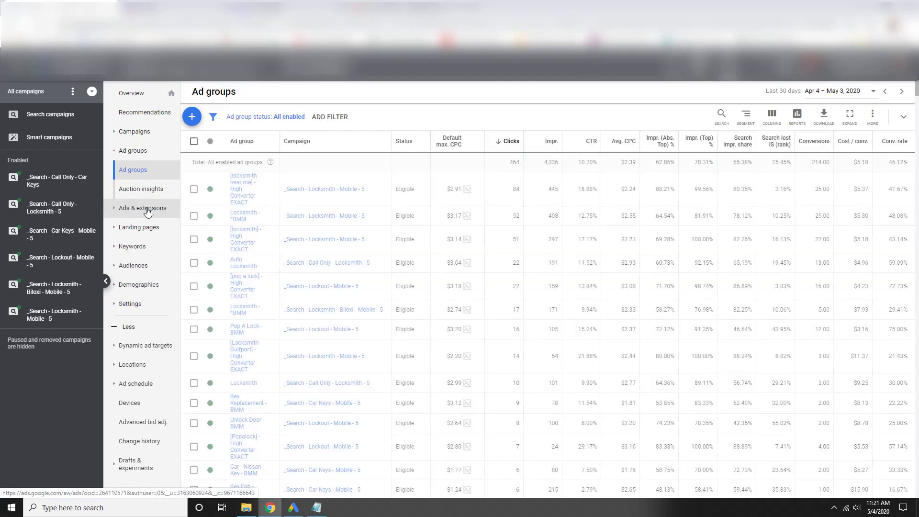
Step: Filter the enabled ad groups to those with a cost per conversion of less than $5
{"action": "left_click", "coordinate": [329, 118]}
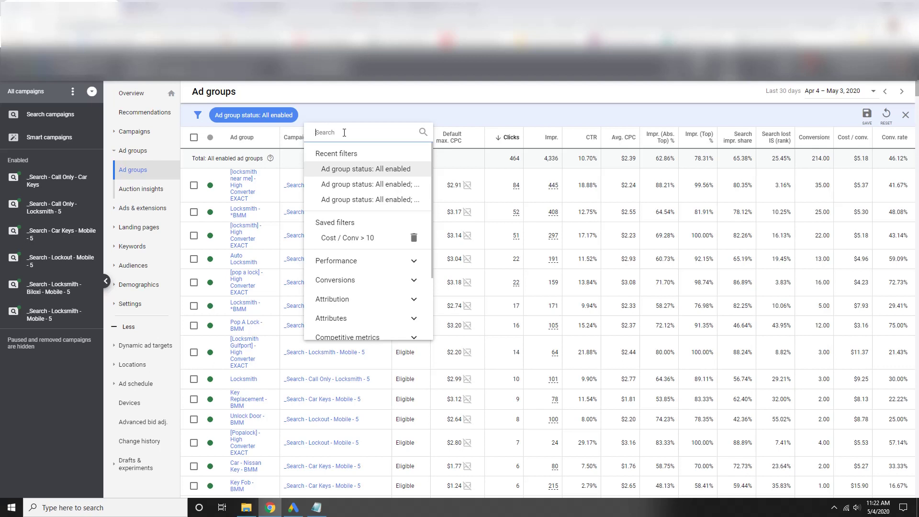
{"action": "type", "text": "cost"}
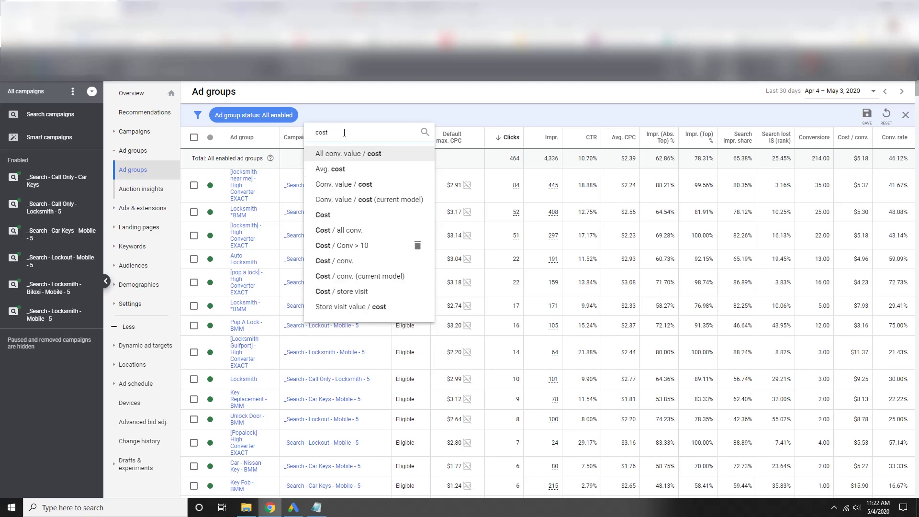
{"action": "type", "text": " /"}
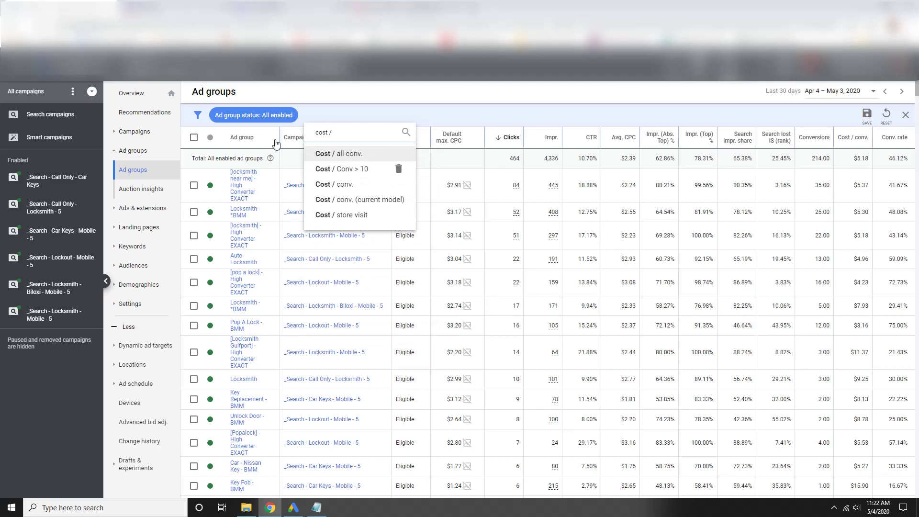
{"action": "left_click", "coordinate": [329, 184]}
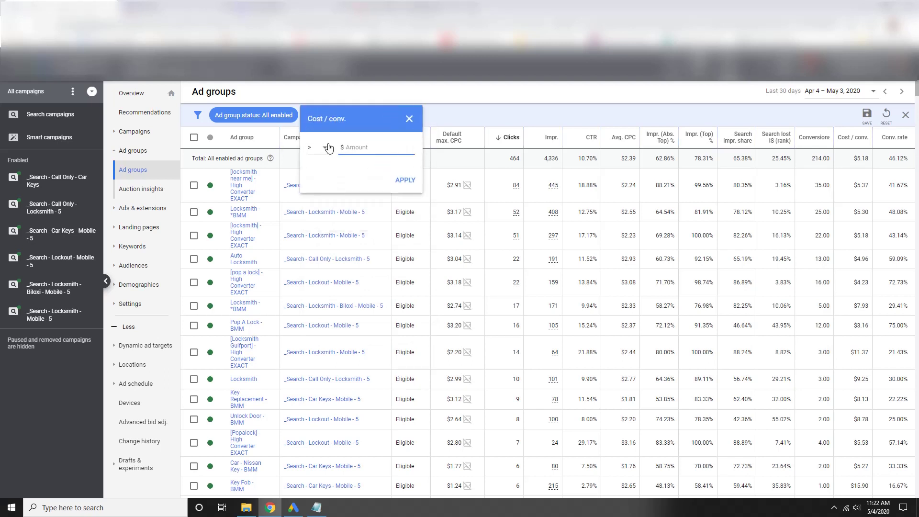
{"action": "left_click", "coordinate": [324, 148]}
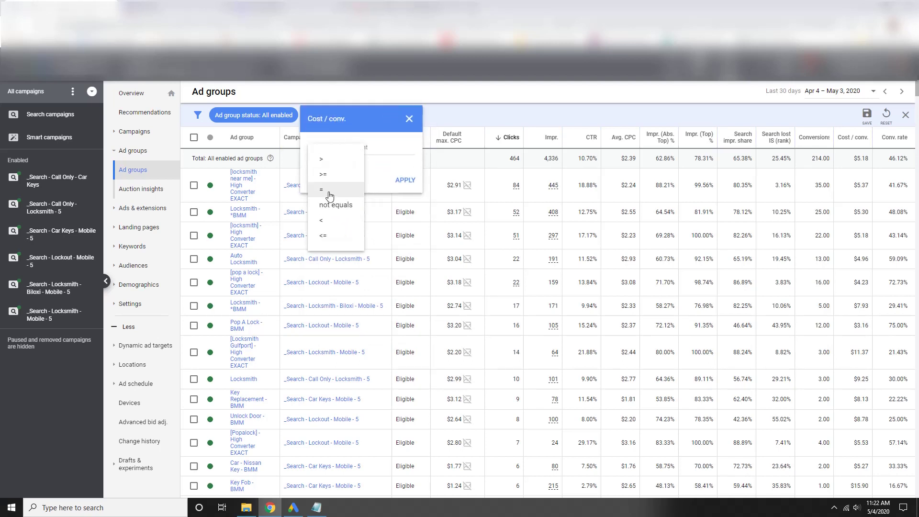
{"action": "left_click", "coordinate": [322, 221]}
{"action": "left_click", "coordinate": [360, 147]}
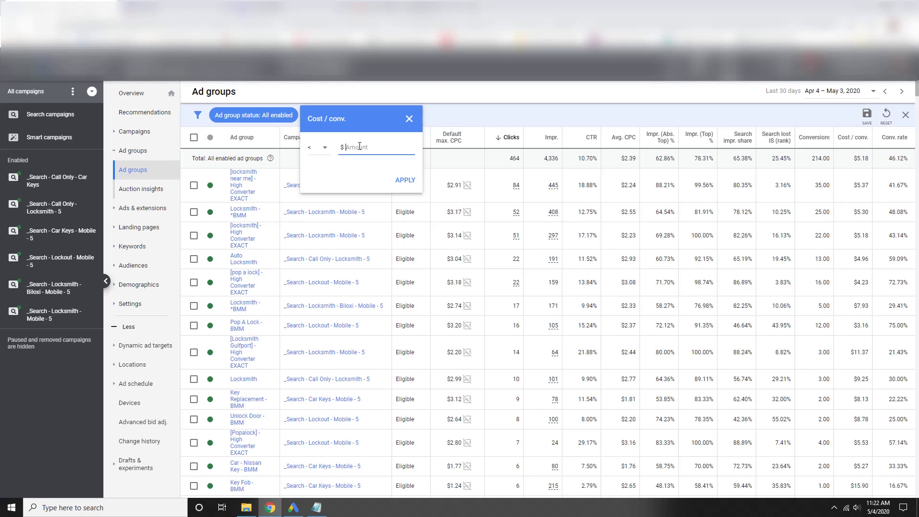
{"action": "type", "text": "5"}
{"action": "left_click", "coordinate": [405, 181]}
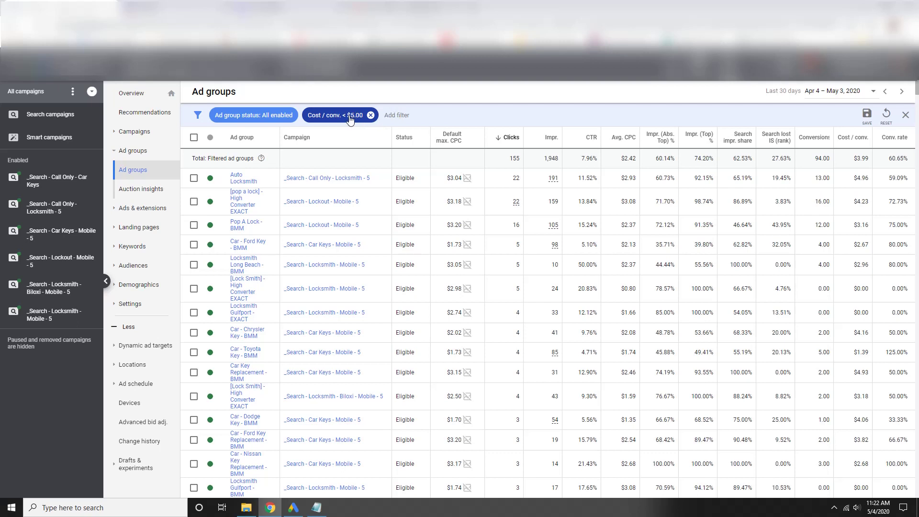
{"action": "left_click", "coordinate": [392, 115]}
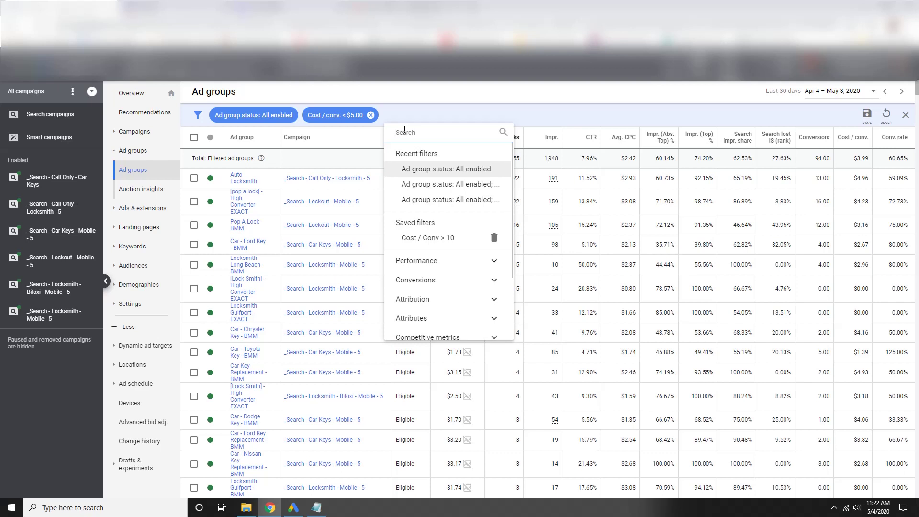
{"action": "type", "text": "conversion"}
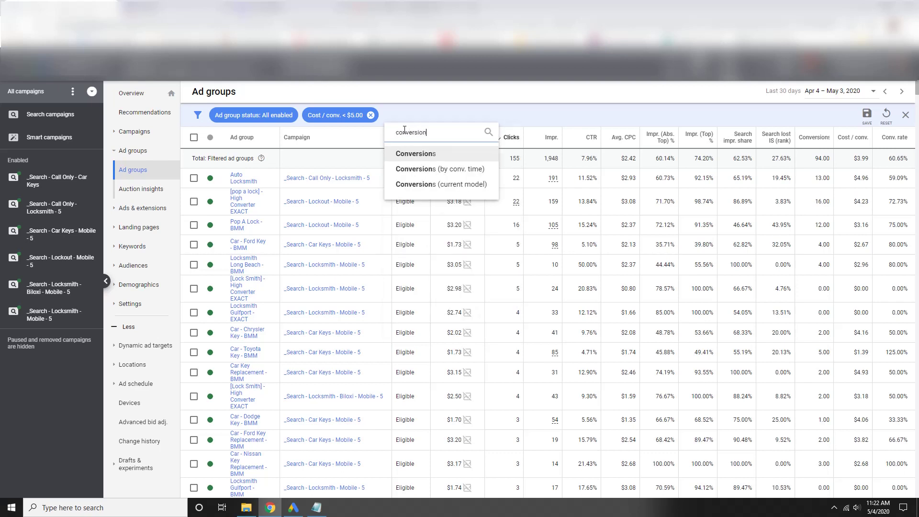
{"action": "left_click", "coordinate": [424, 154]}
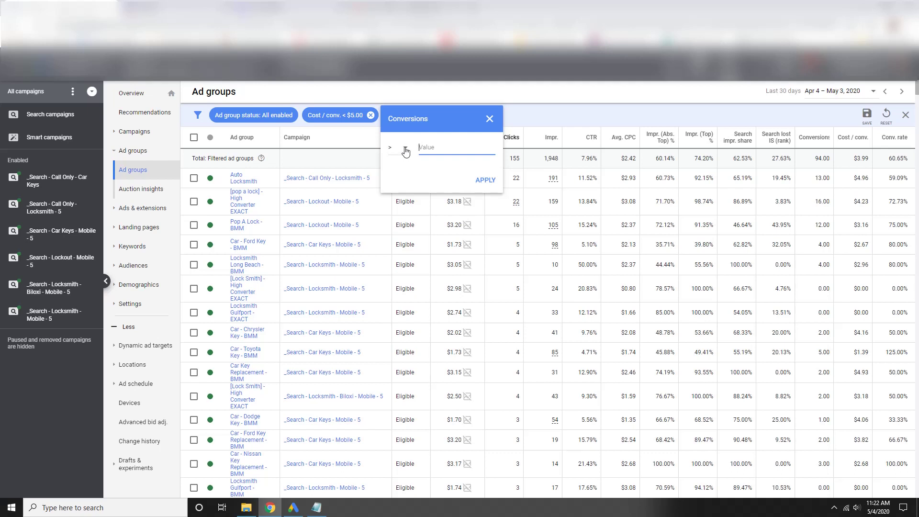
{"action": "left_click", "coordinate": [814, 295]}
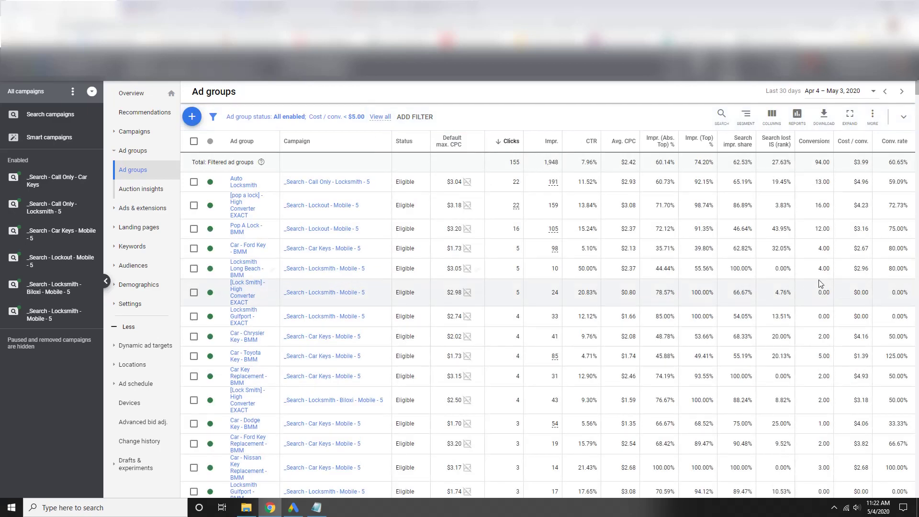
Step: Add a condition for conversions greater than 0 to the ad group filter
{"action": "left_click", "coordinate": [414, 119]}
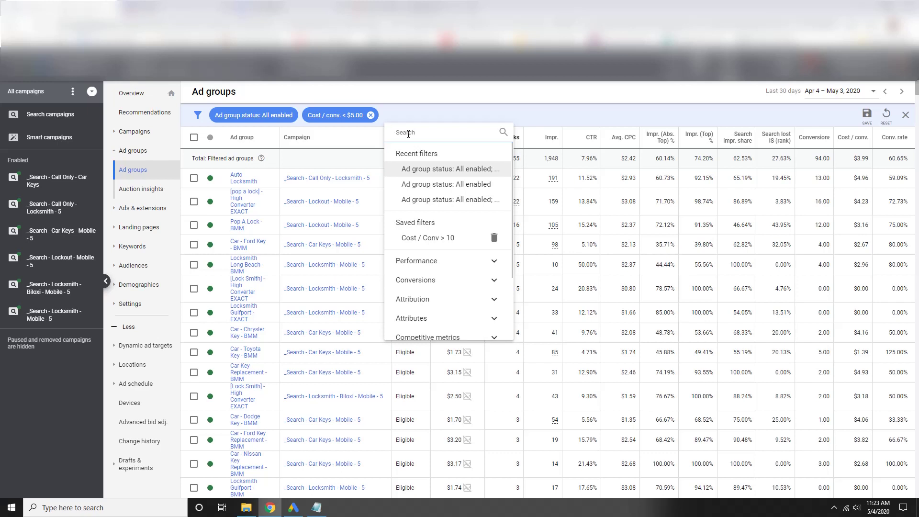
{"action": "type", "text": "conversions"}
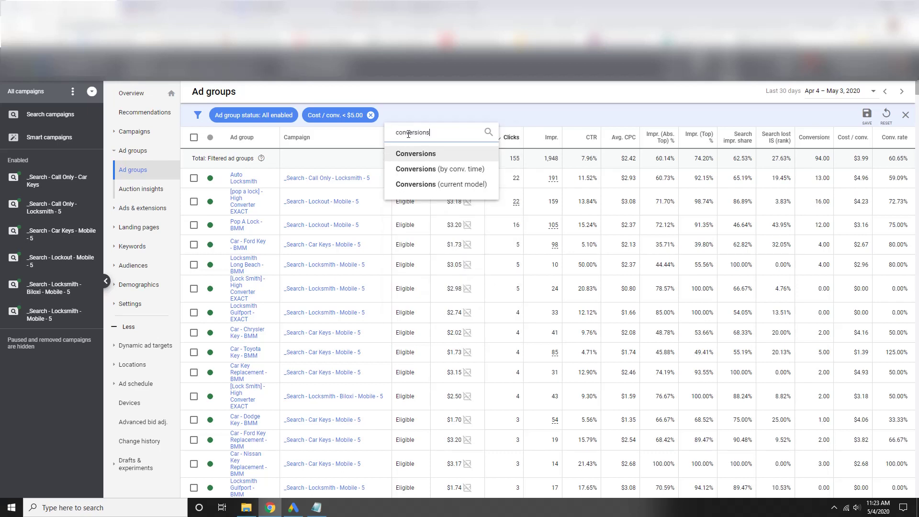
{"action": "left_click", "coordinate": [420, 153]}
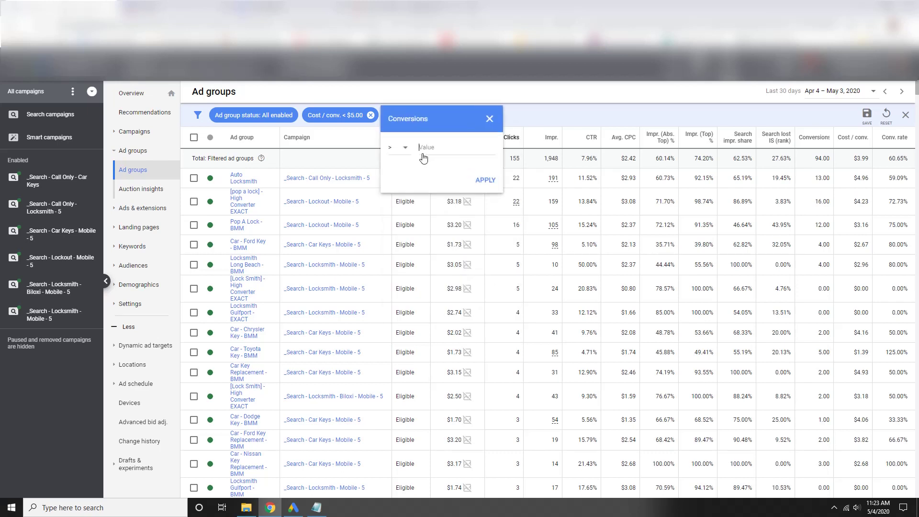
{"action": "left_click", "coordinate": [398, 154]}
{"action": "left_click", "coordinate": [401, 158]}
{"action": "left_click", "coordinate": [444, 147]}
{"action": "type", "text": "0"}
{"action": "left_click", "coordinate": [482, 181]}
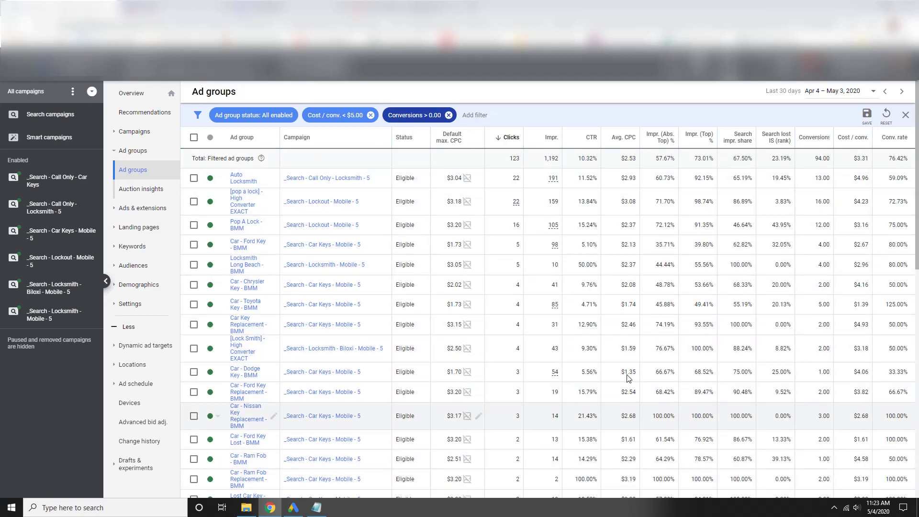
Step: Change the ad group filter's conversions condition to greater than 1
{"action": "left_click", "coordinate": [425, 116]}
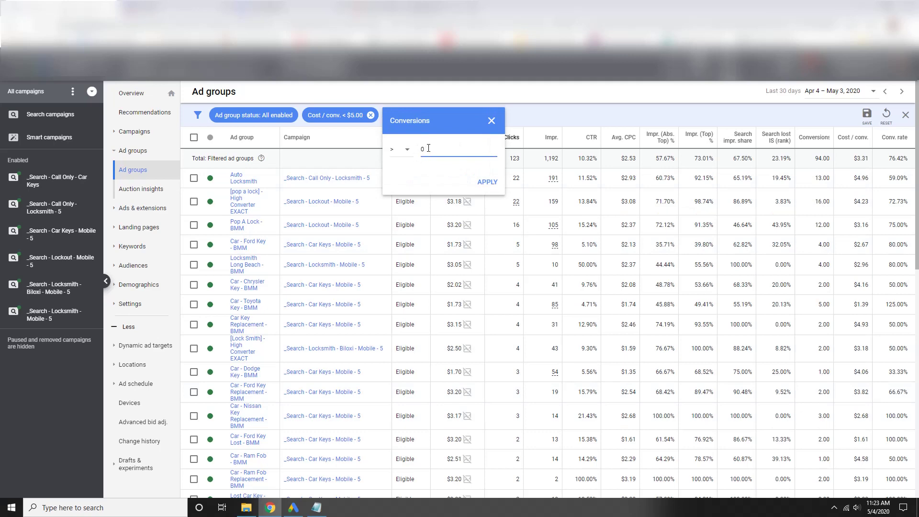
{"action": "double_click", "coordinate": [422, 150]}
{"action": "type", "text": "1"}
{"action": "left_click", "coordinate": [487, 182]}
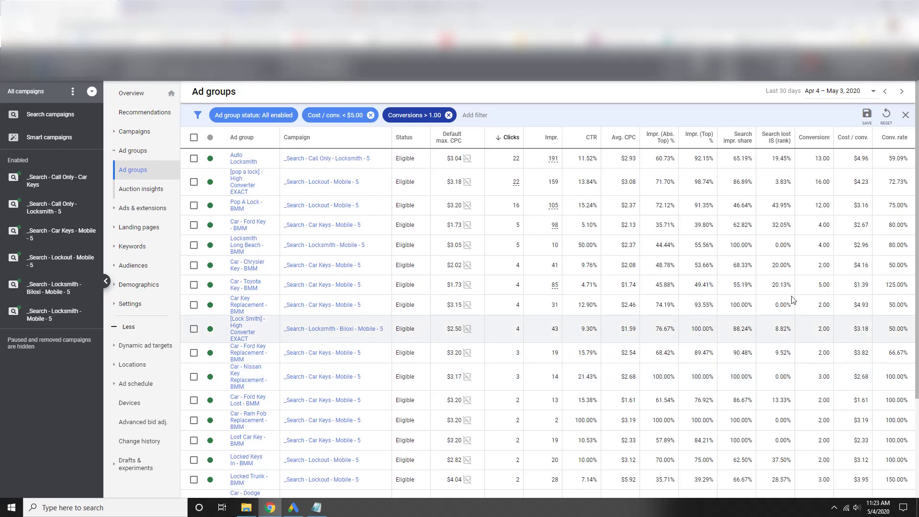
{"action": "left_click", "coordinate": [424, 126]}
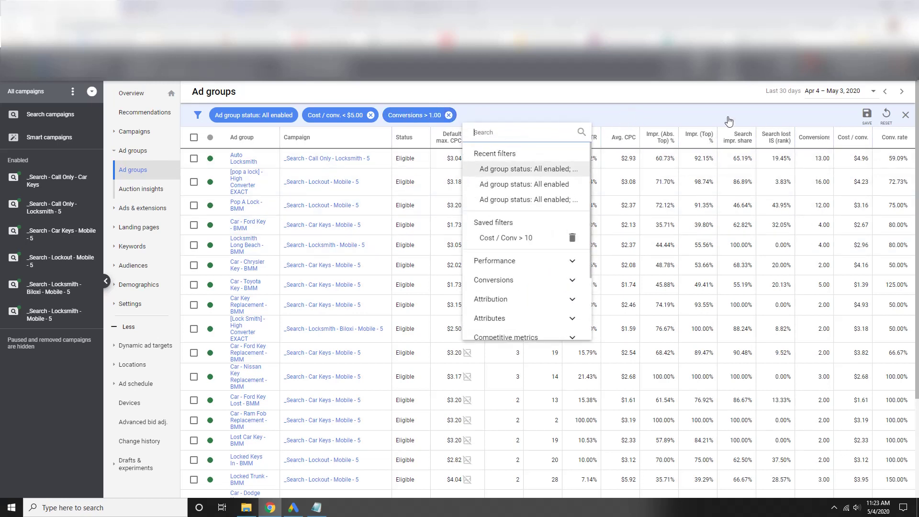
{"action": "left_click", "coordinate": [692, 122]}
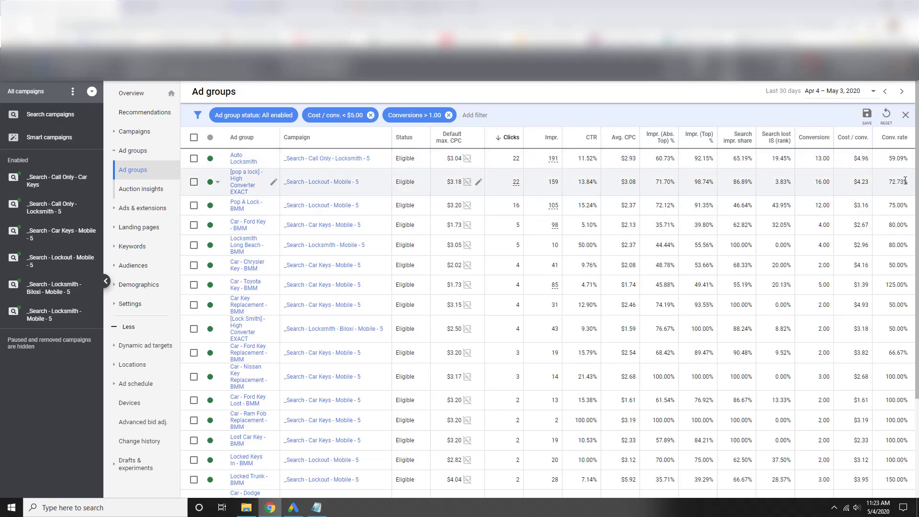
Step: Draft a 20% increase of the default max. CPC for all the filtered ad groups, and discard it along with the selection
{"action": "left_click", "coordinate": [194, 139]}
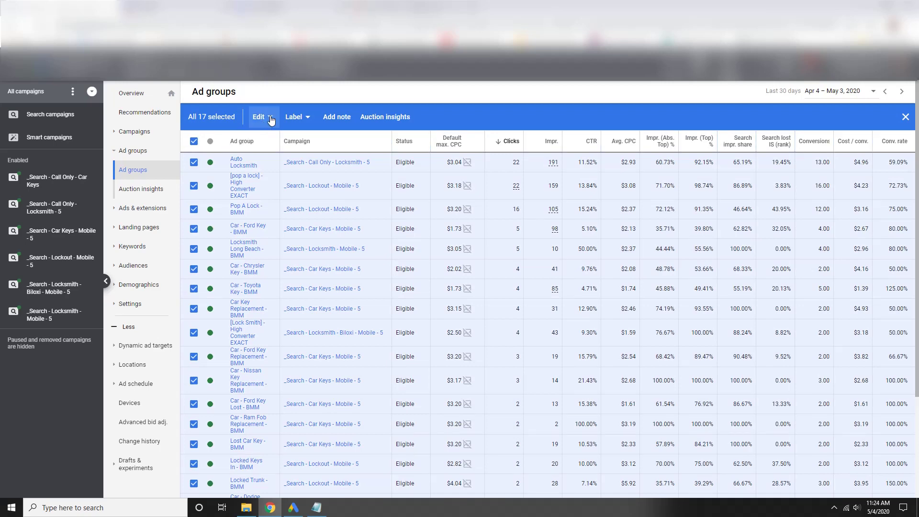
{"action": "left_click", "coordinate": [270, 118]}
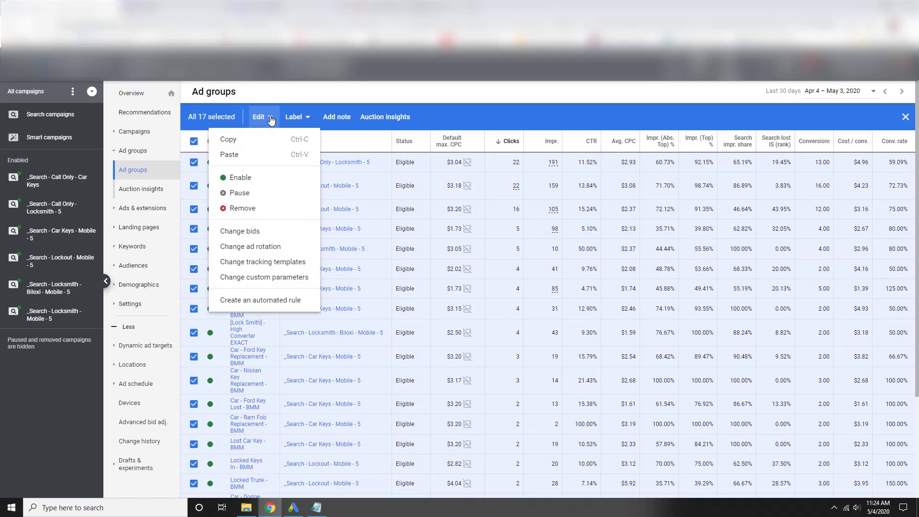
{"action": "left_click", "coordinate": [239, 233]}
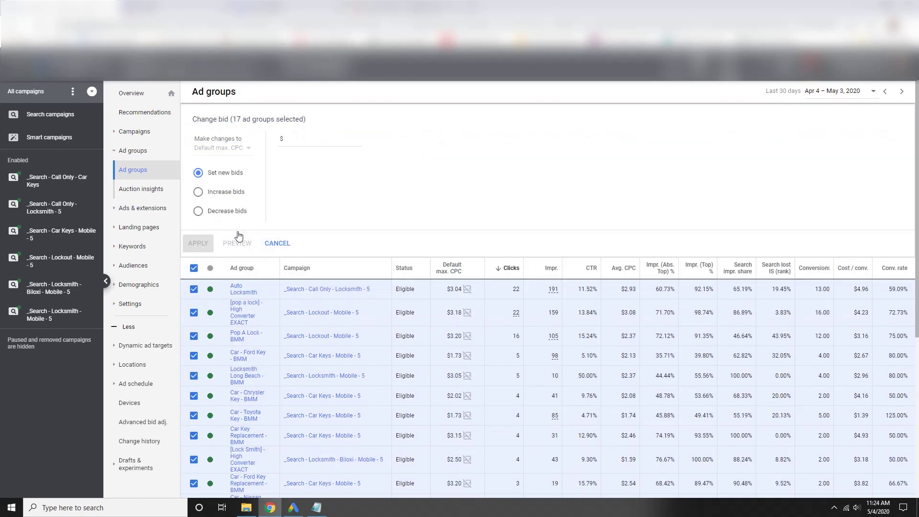
{"action": "left_click", "coordinate": [198, 192]}
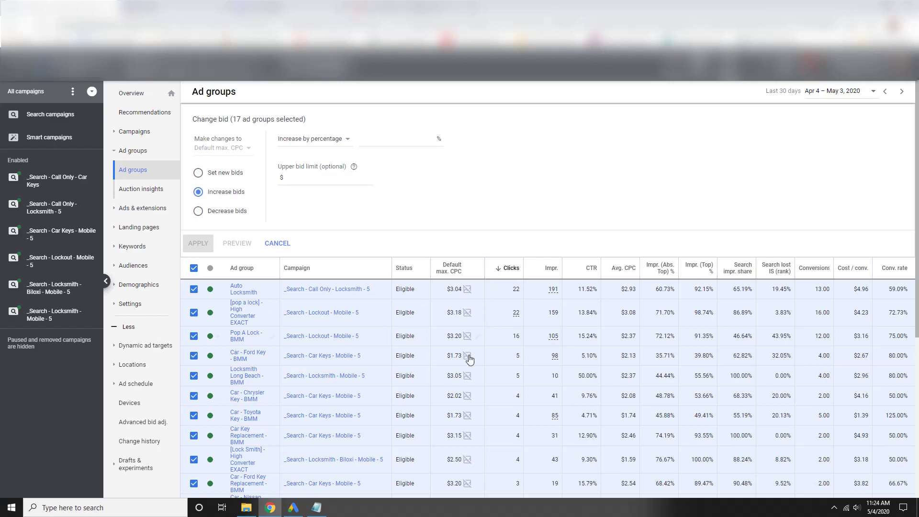
{"action": "scroll", "coordinate": [455, 275], "scroll_direction": "down", "scroll_amount": 2}
{"action": "scroll", "coordinate": [474, 322], "scroll_direction": "up", "scroll_amount": 2}
{"action": "left_click", "coordinate": [395, 139]}
{"action": "type", "text": "20"}
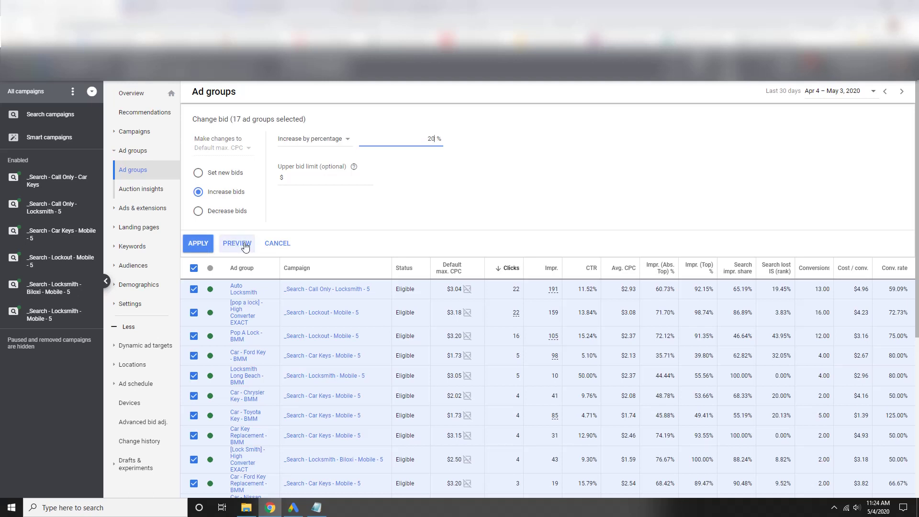
{"action": "left_click", "coordinate": [278, 244]}
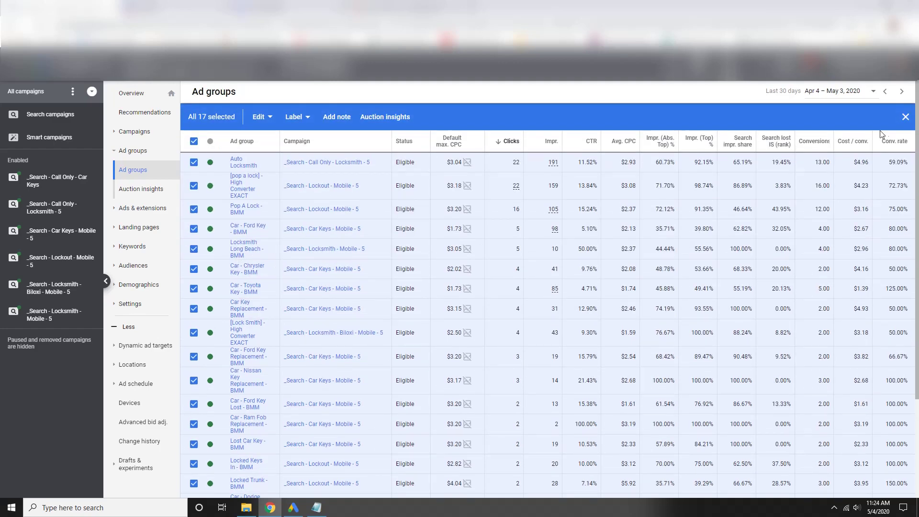
{"action": "left_click", "coordinate": [905, 117]}
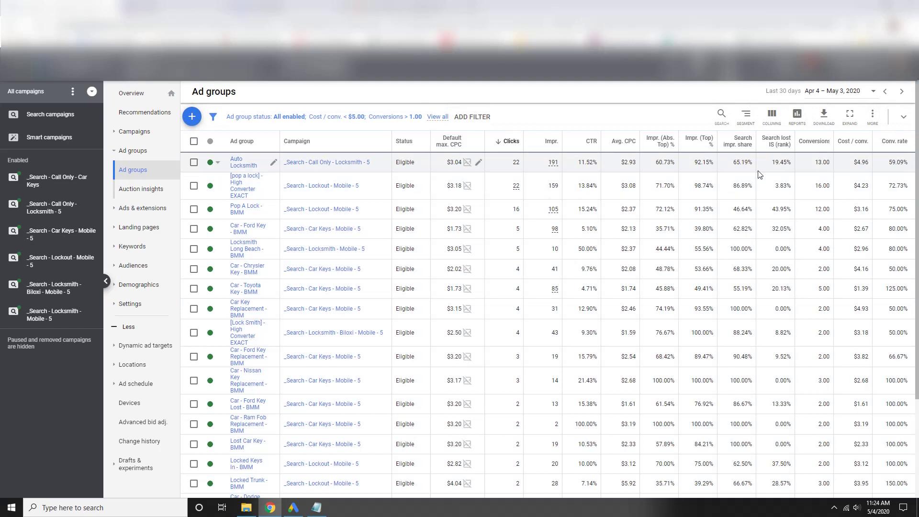